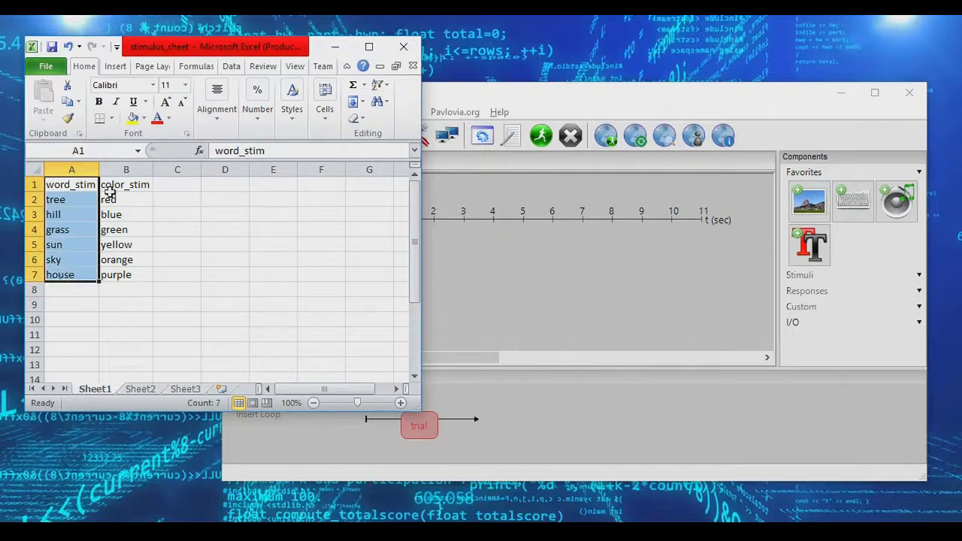
Examine the word_stim and color_stim columns in the stimulus sheet and how each row pairs a word with a color
left_click_drag(119, 186, 126, 278)
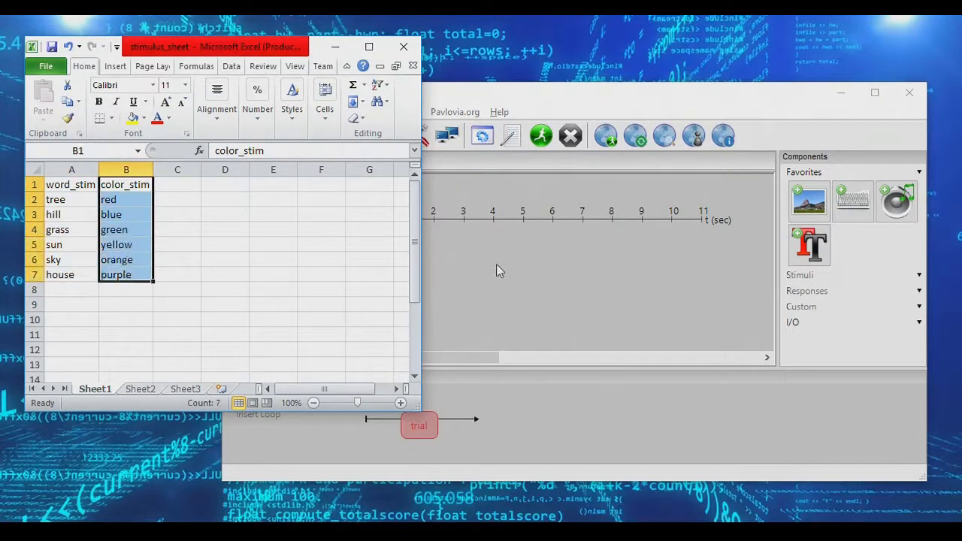
left_click(482, 299)
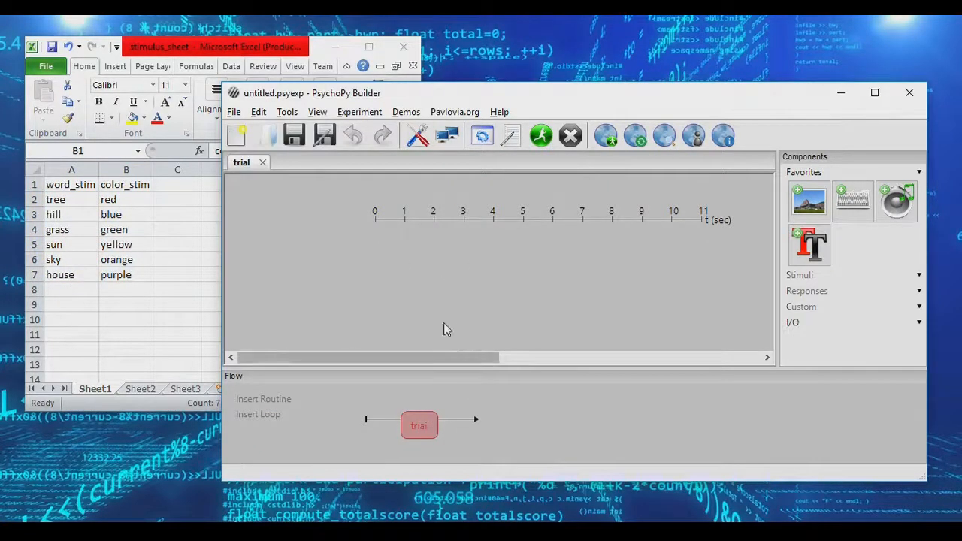
left_click(72, 200)
left_click(64, 199)
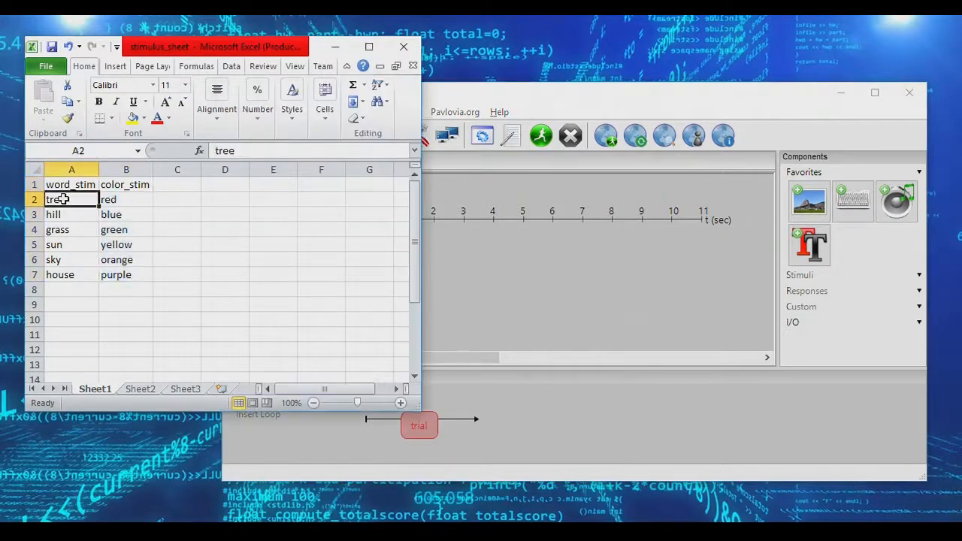
left_click(127, 197)
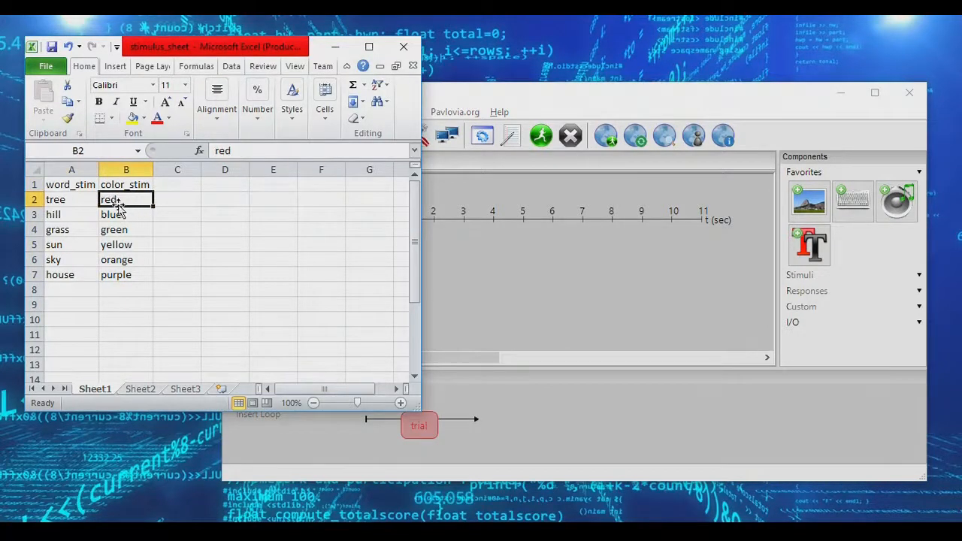
left_click(64, 200)
left_click_drag(64, 199, 131, 202)
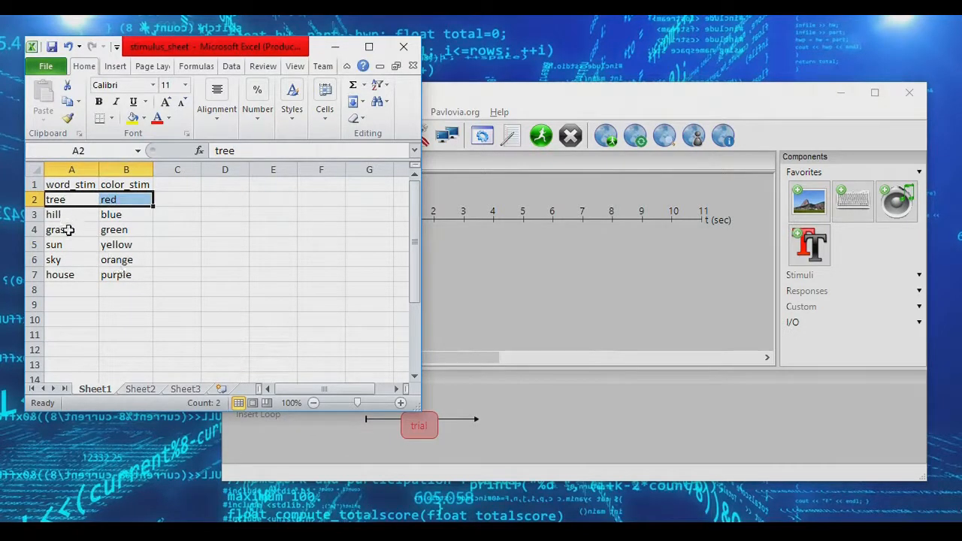
left_click_drag(69, 229, 112, 216)
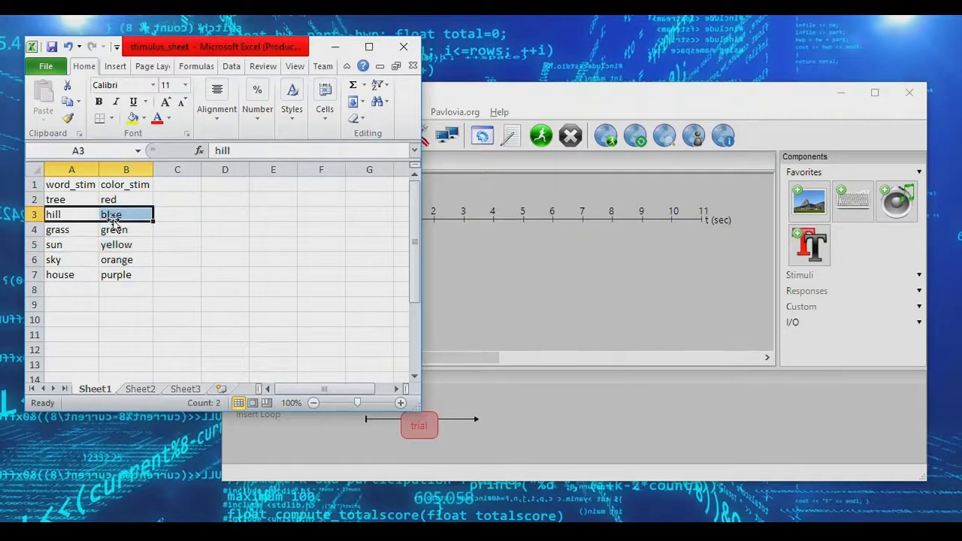
left_click(79, 261)
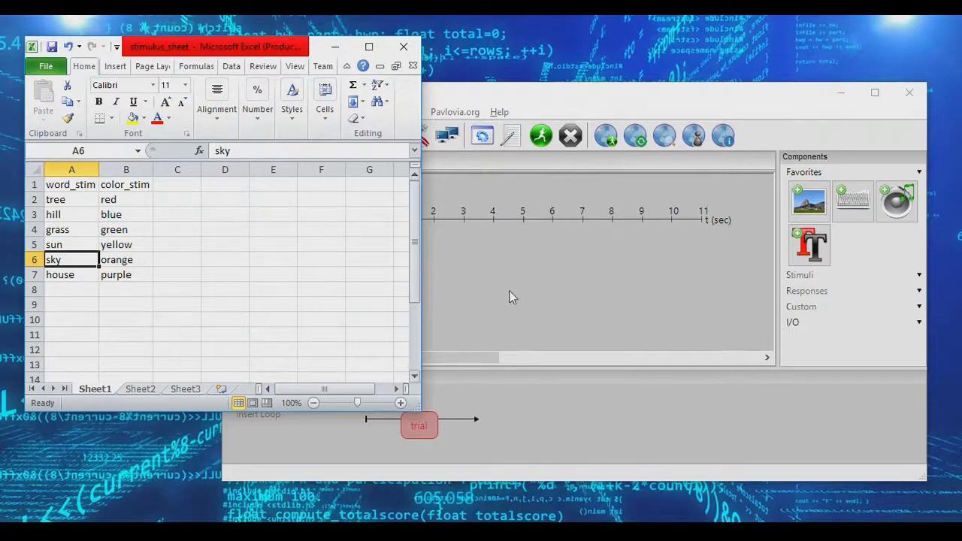
Rename the trial routine to trialWord and insert a new routine named trialColor after it in the flow
right_click(419, 426)
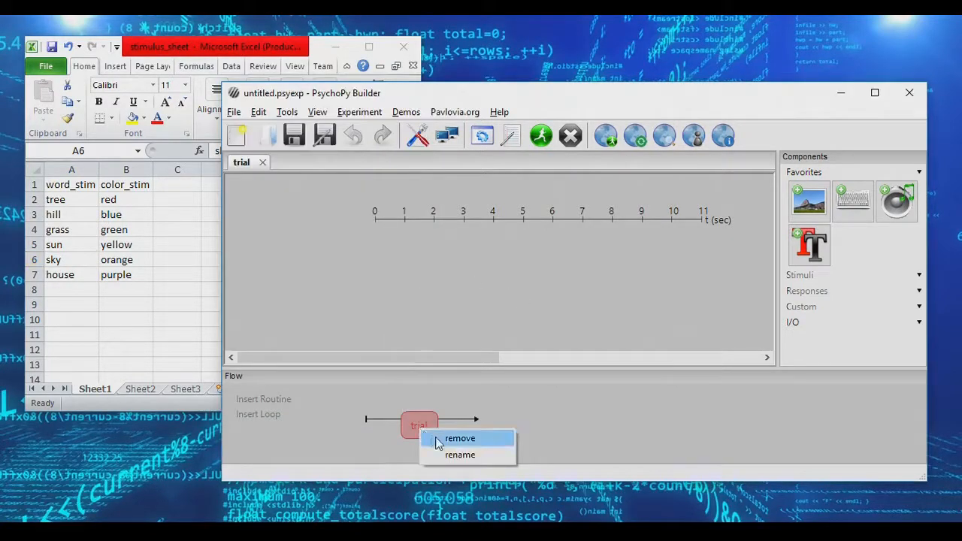
left_click(451, 455)
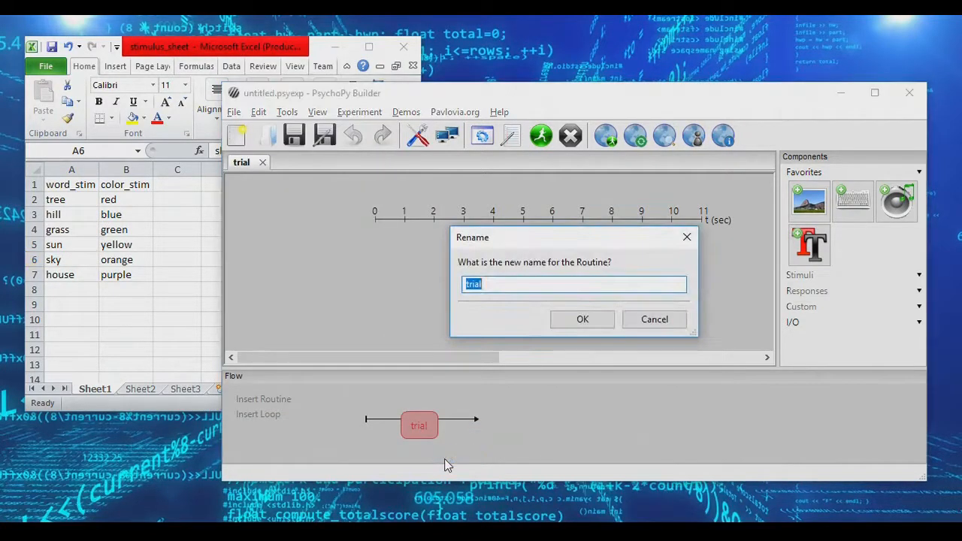
type("trialWord")
key("Return")
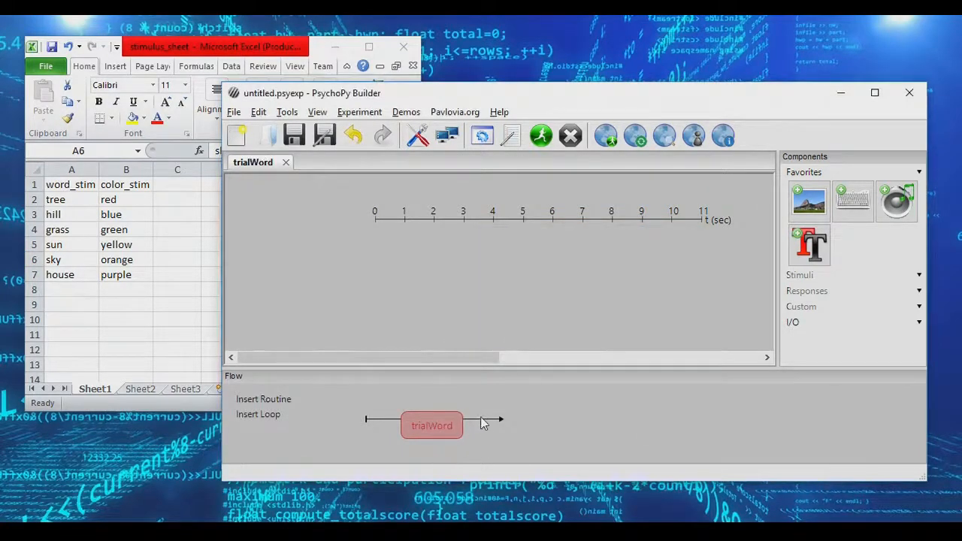
left_click(263, 399)
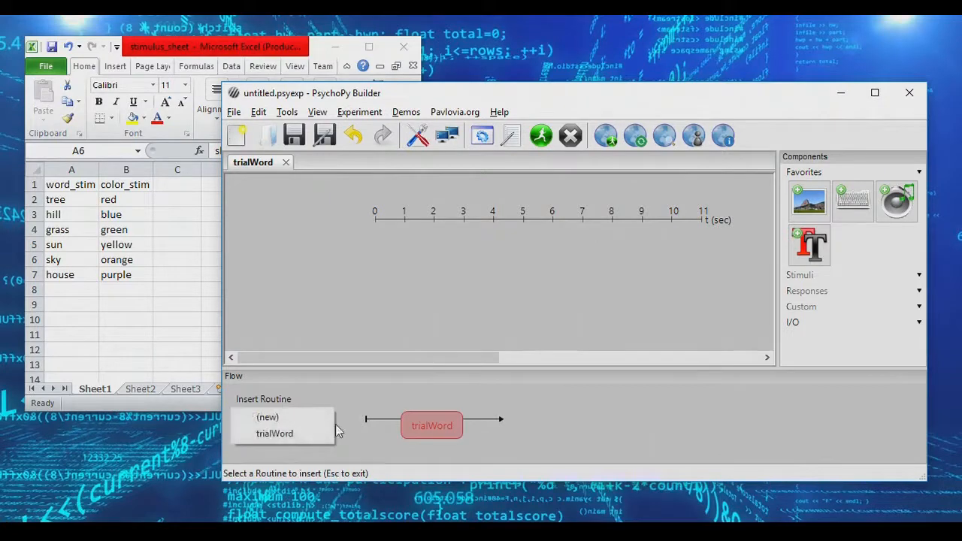
left_click(306, 418)
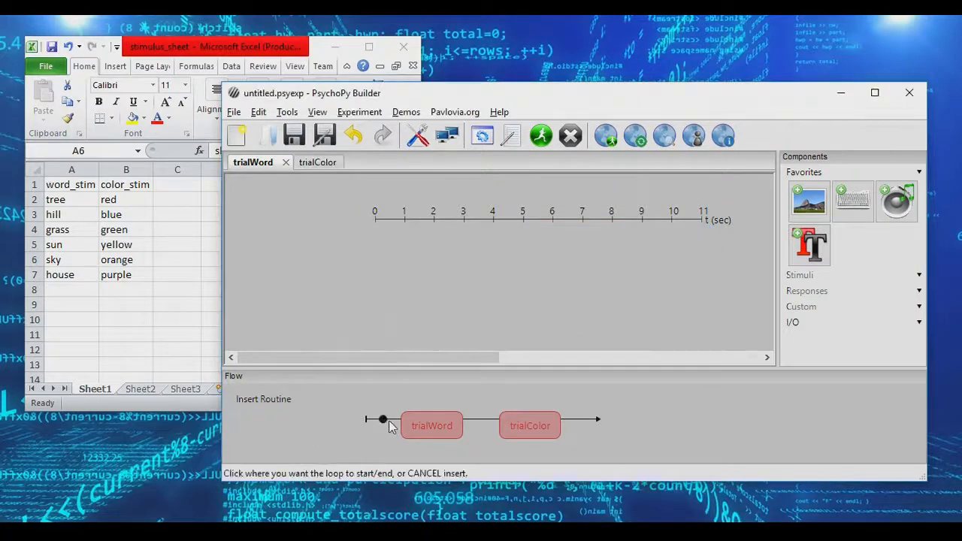
Insert a loop around trialWord and trialColor, named trialsStudy, with 1 repetition
left_click(391, 422)
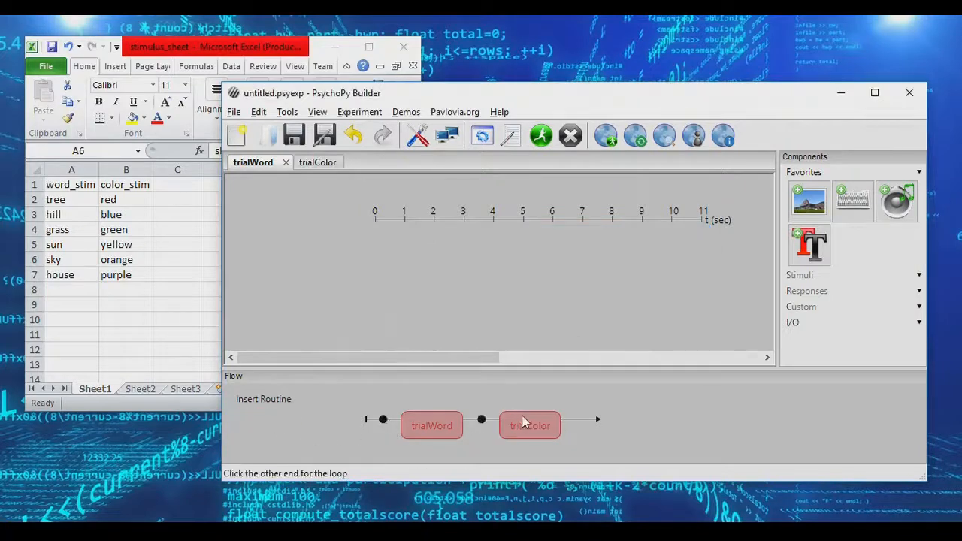
left_click(578, 425)
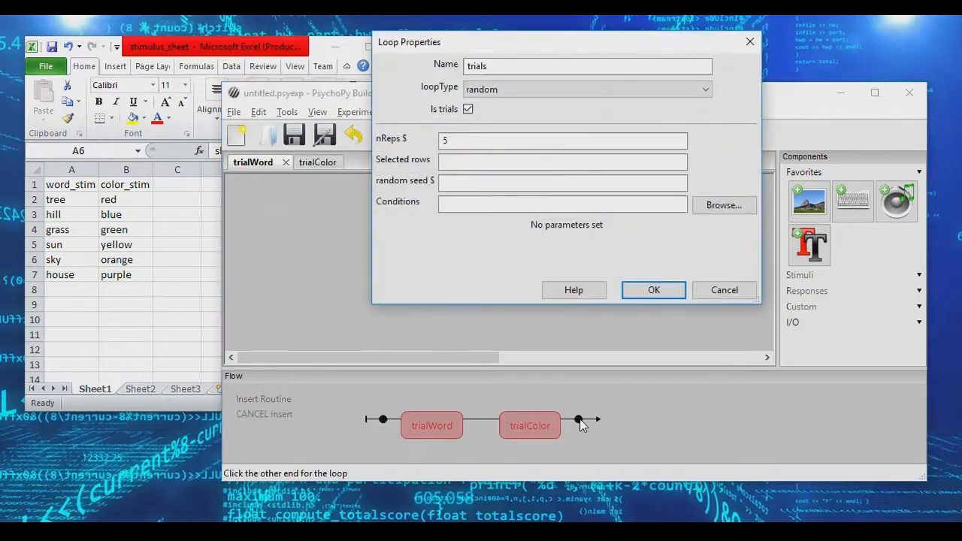
double_click(471, 140)
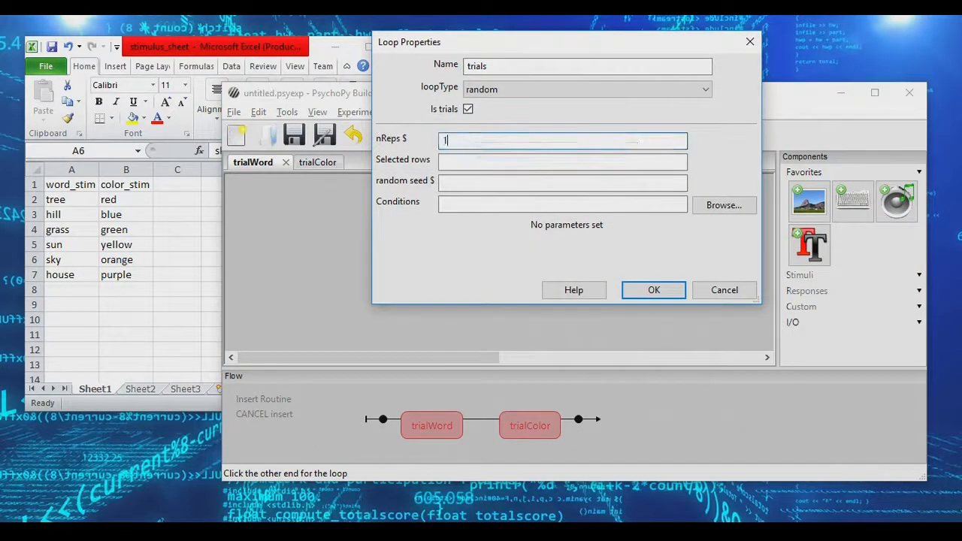
left_click(512, 65)
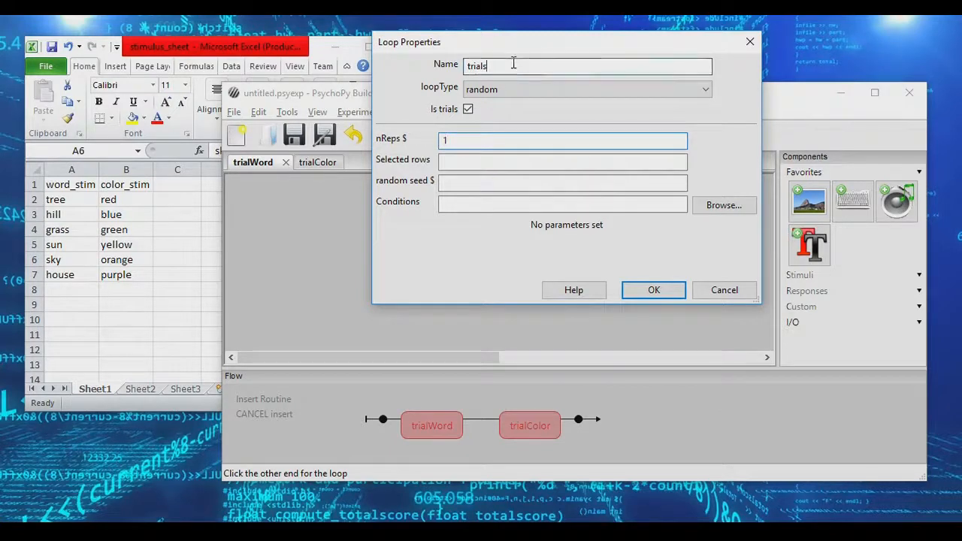
type("Study")
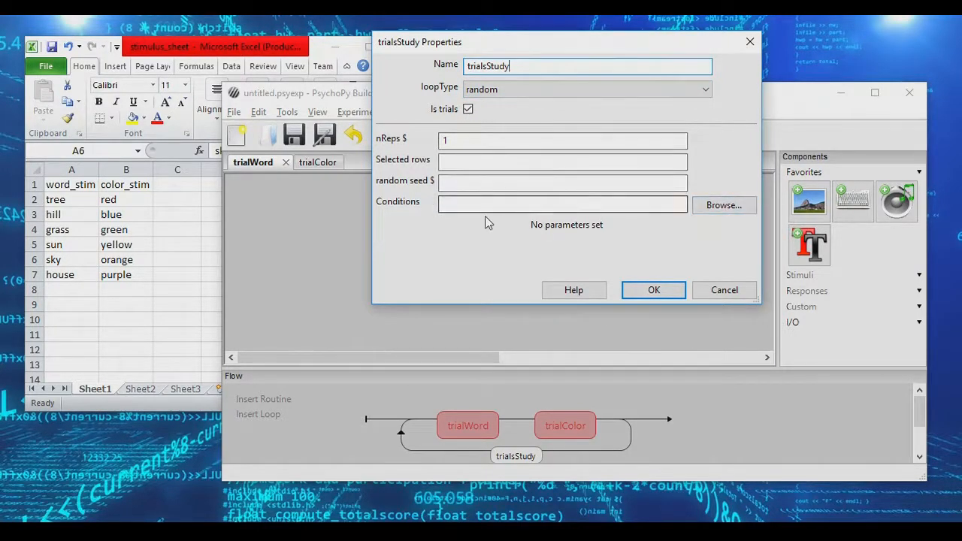
Load stimulus_sheet.xlsx as the conditions file of the trialsStudy loop and accept the loop properties
left_click(729, 207)
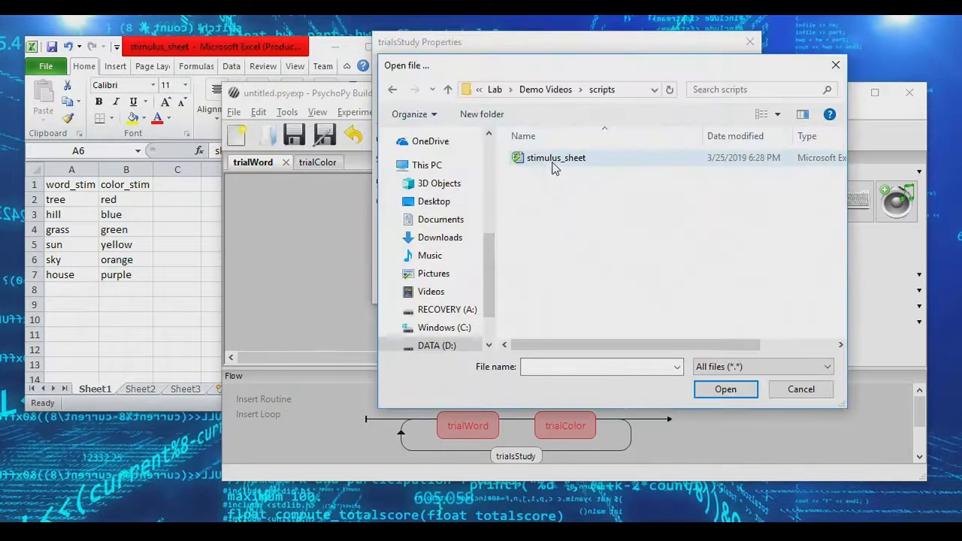
left_click(553, 159)
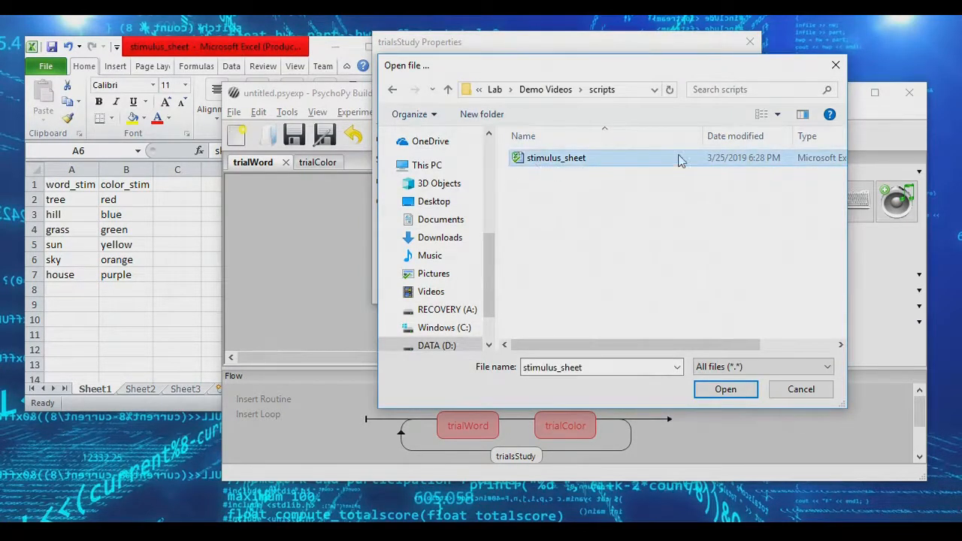
left_click(126, 259)
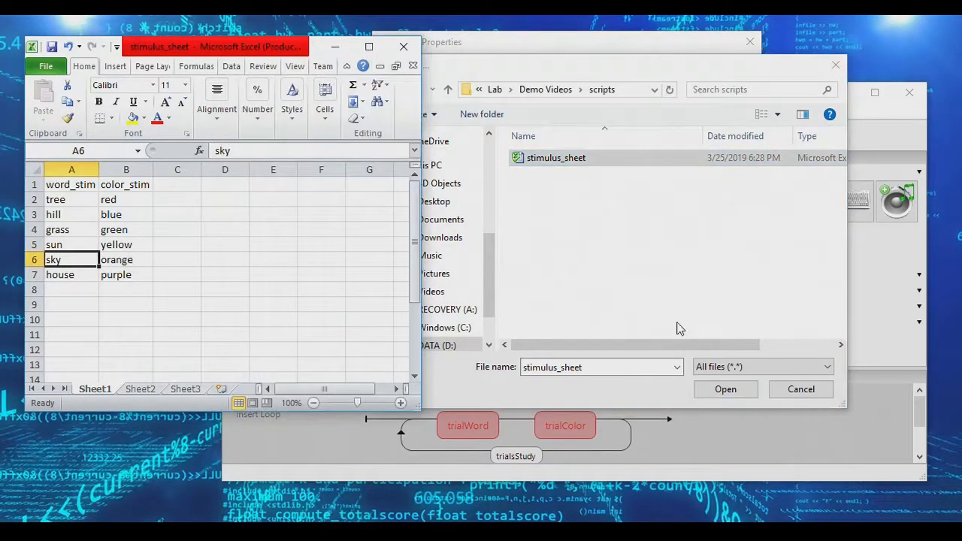
left_click(726, 388)
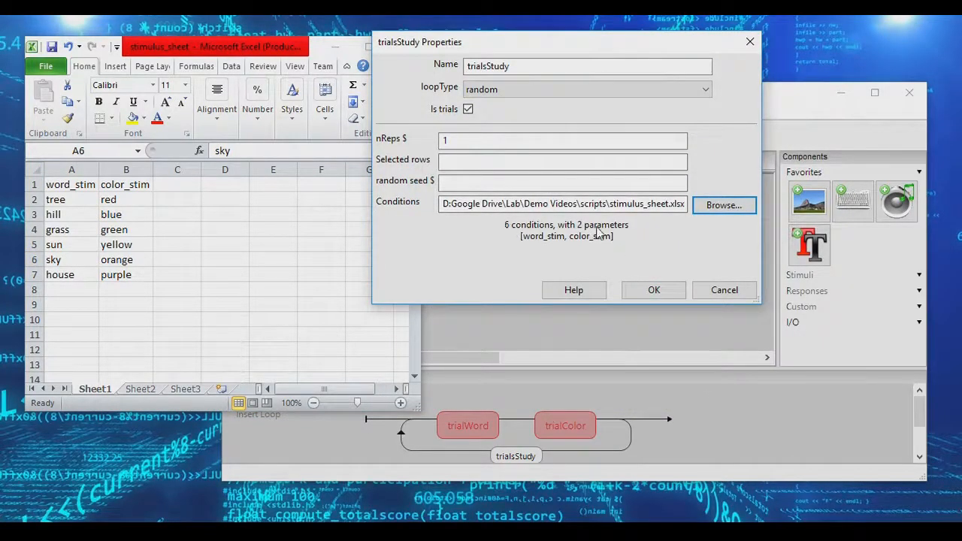
left_click(62, 203)
left_click_drag(69, 200, 67, 276)
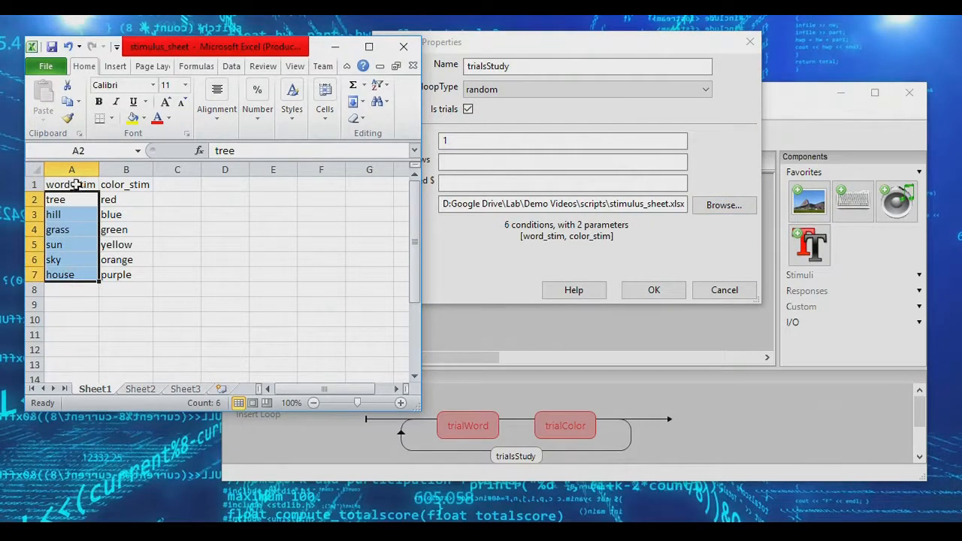
left_click_drag(71, 185, 125, 185)
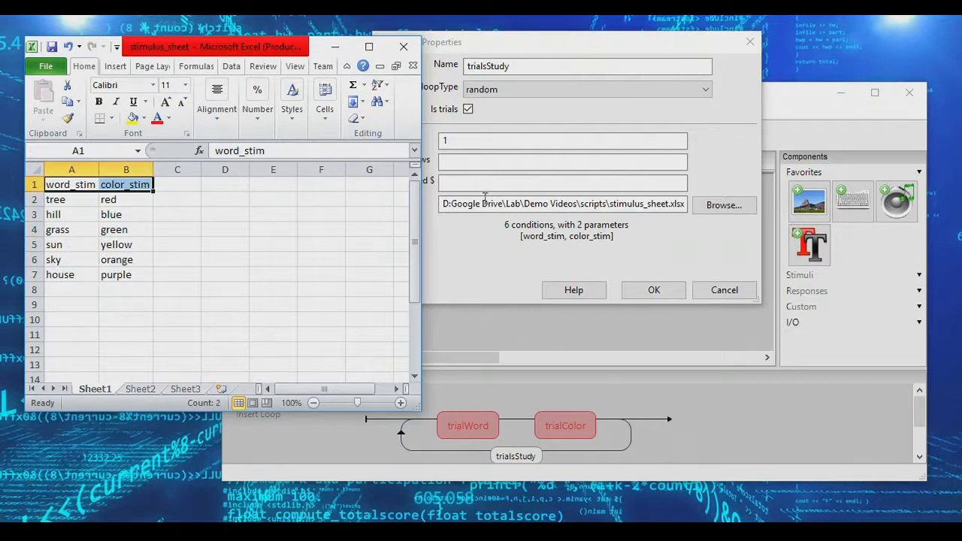
left_click(527, 251)
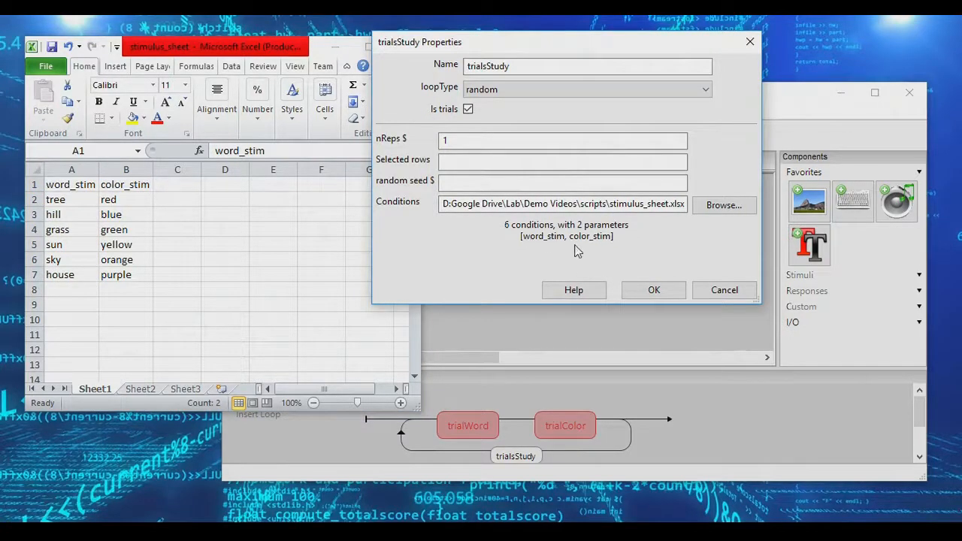
left_click(634, 286)
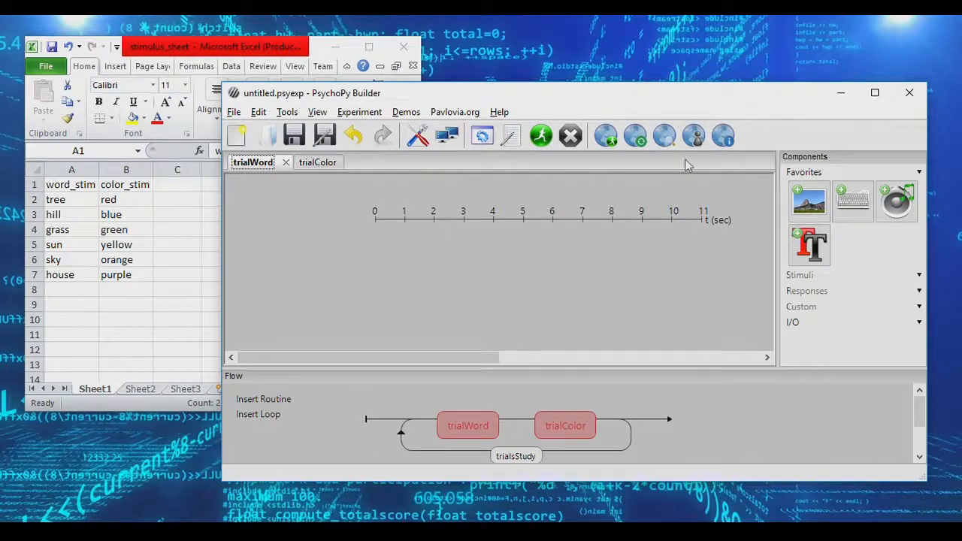
Add a text component named textWord to the trialWord routine with $word_stim as its text
left_click(809, 248)
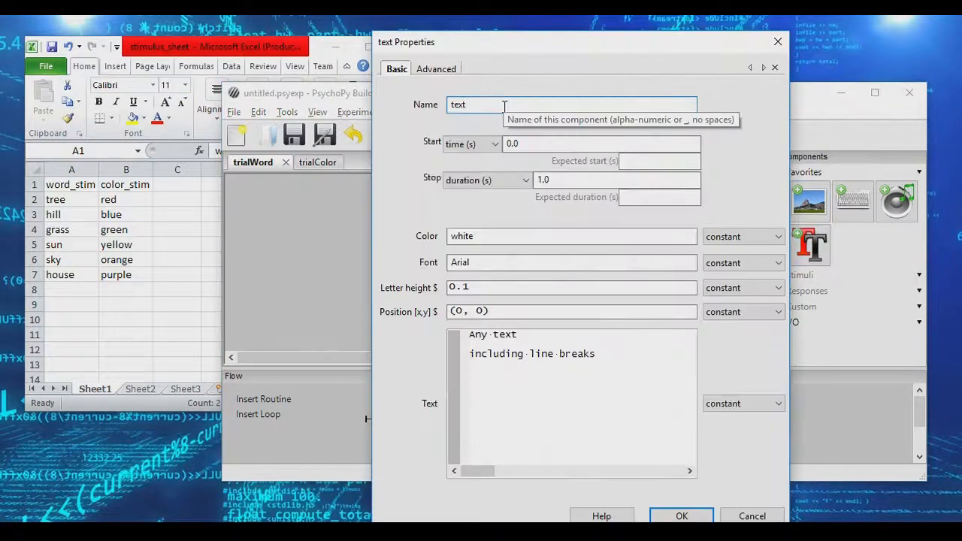
left_click(505, 105)
type("Word")
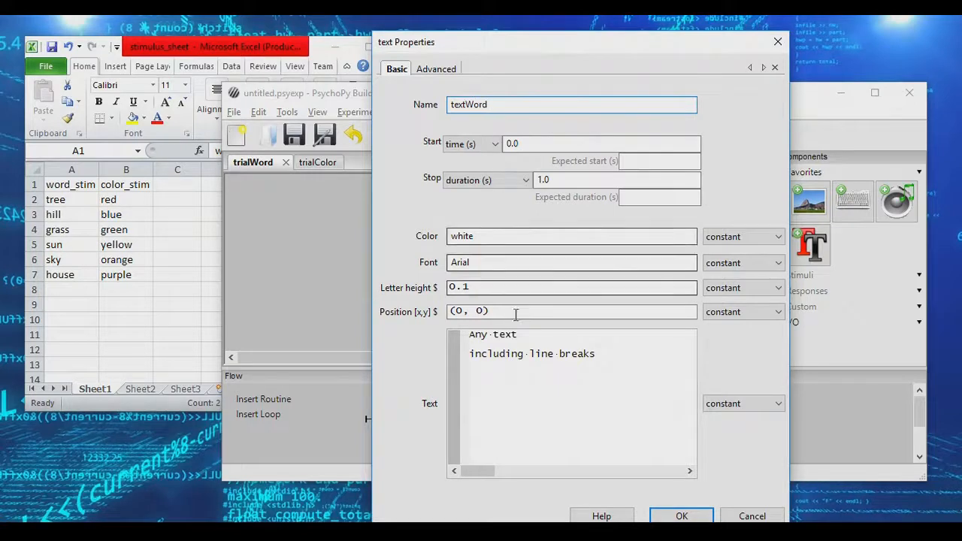
left_click_drag(608, 361, 502, 309)
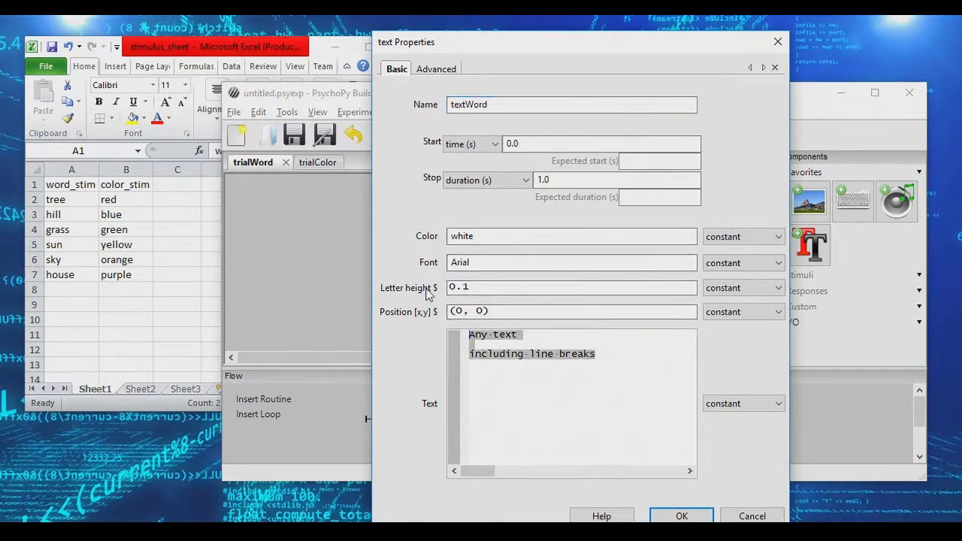
type("$word_stim")
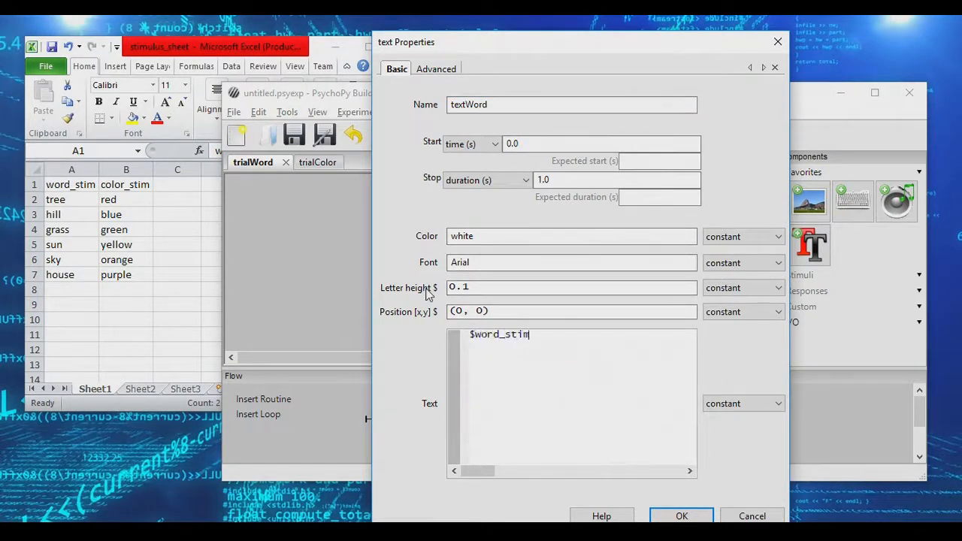
Make the textWord component's text set every repeat and accept its properties
left_click(741, 406)
left_click(735, 432)
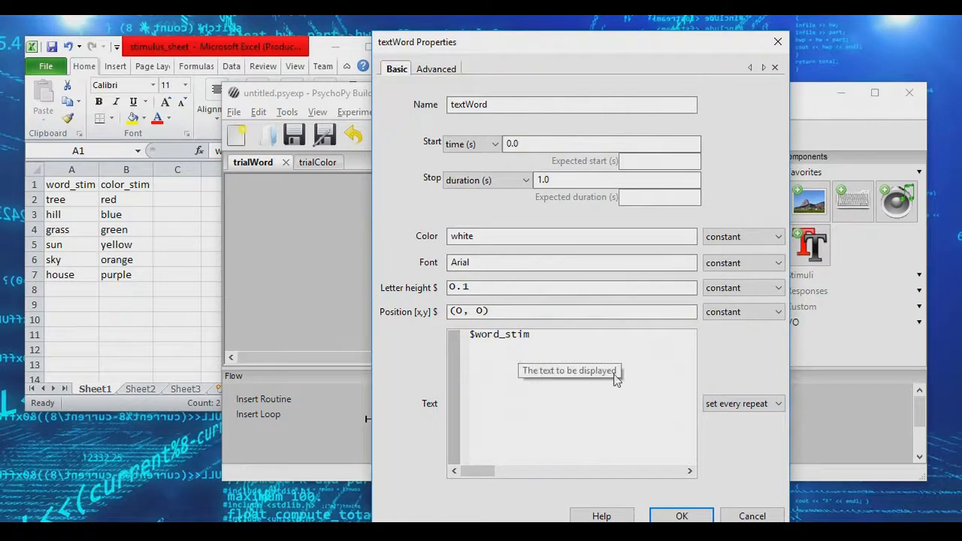
left_click(740, 404)
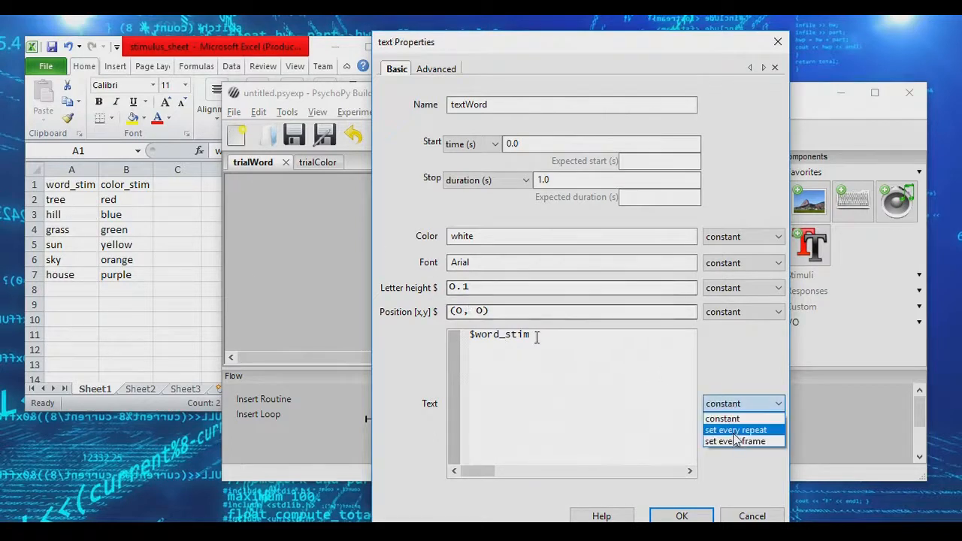
left_click(735, 432)
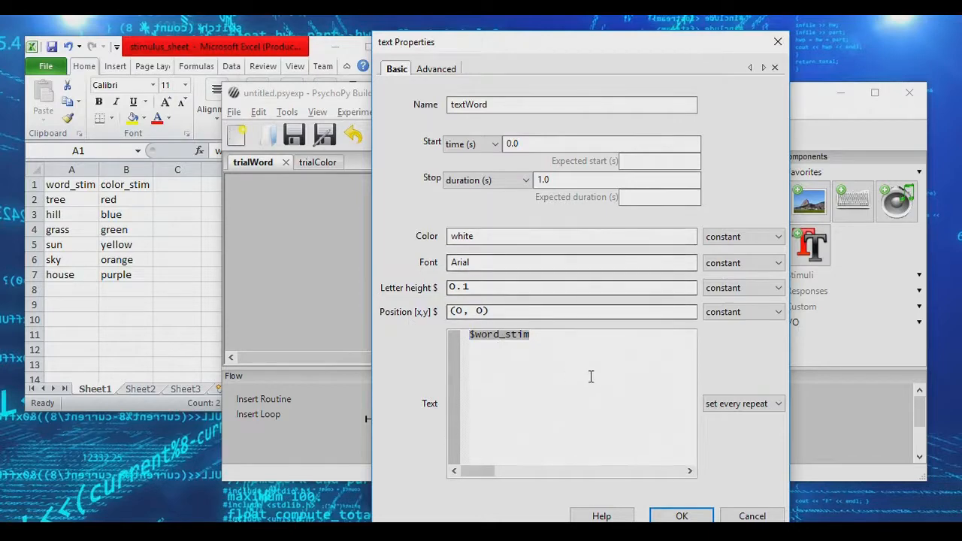
left_click(681, 516)
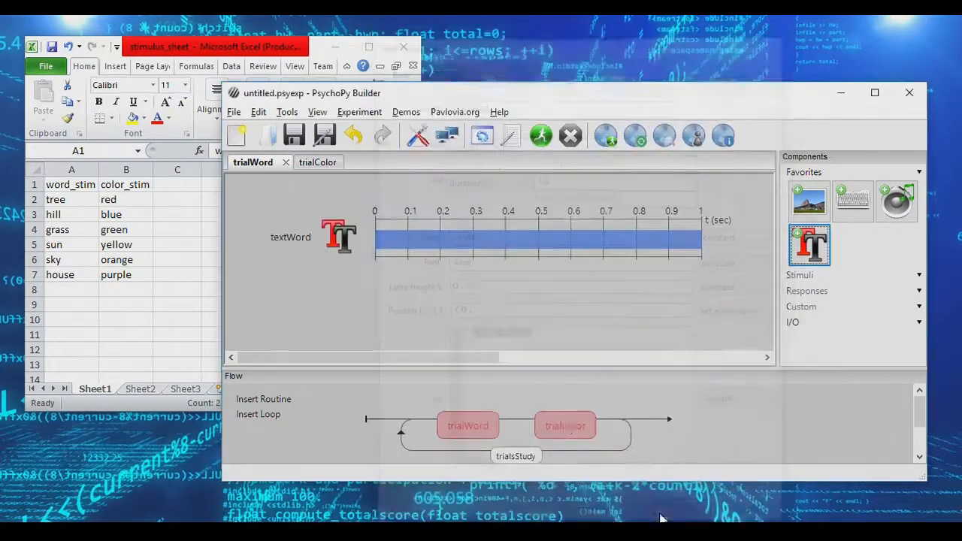
Add a text component named textColor to the trialColor routine with $color_stim as its text
left_click(565, 426)
left_click(809, 245)
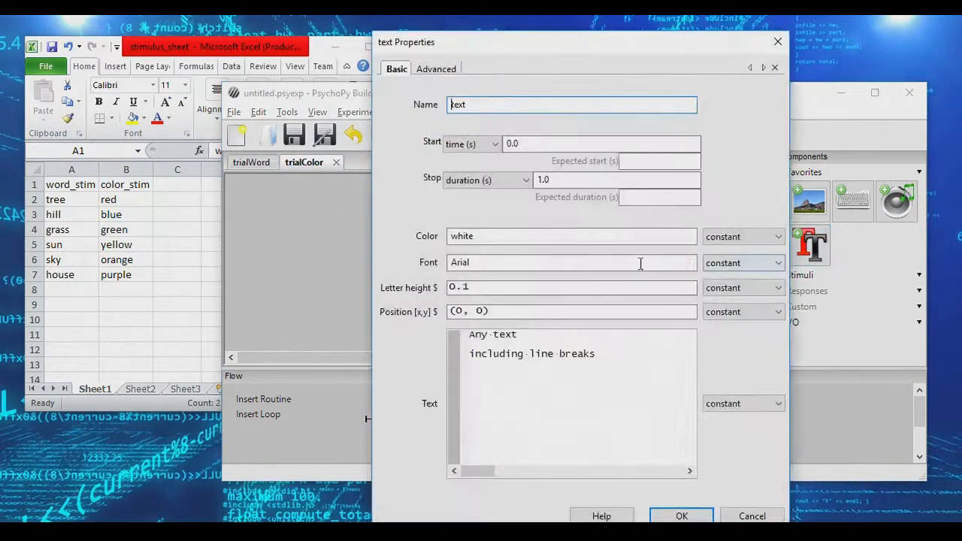
left_click(516, 104)
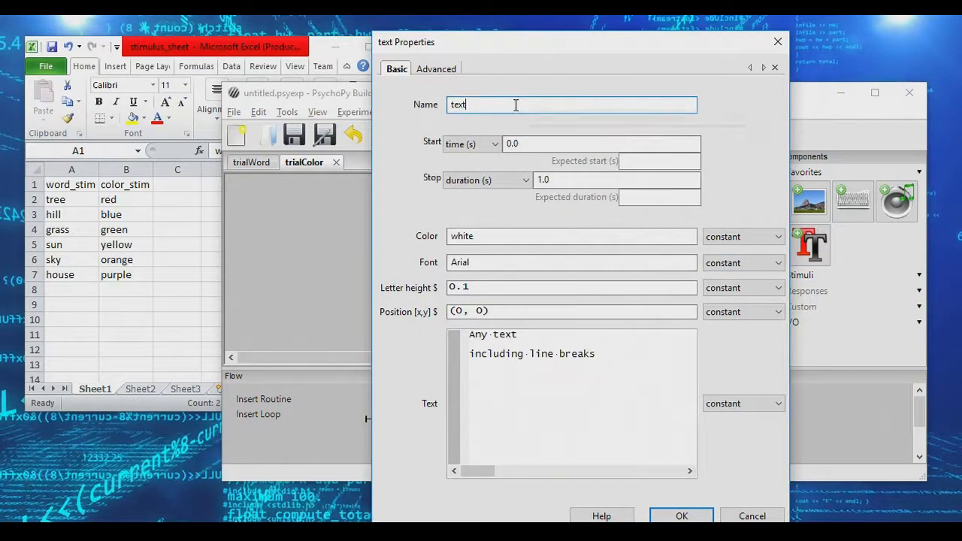
type("Color")
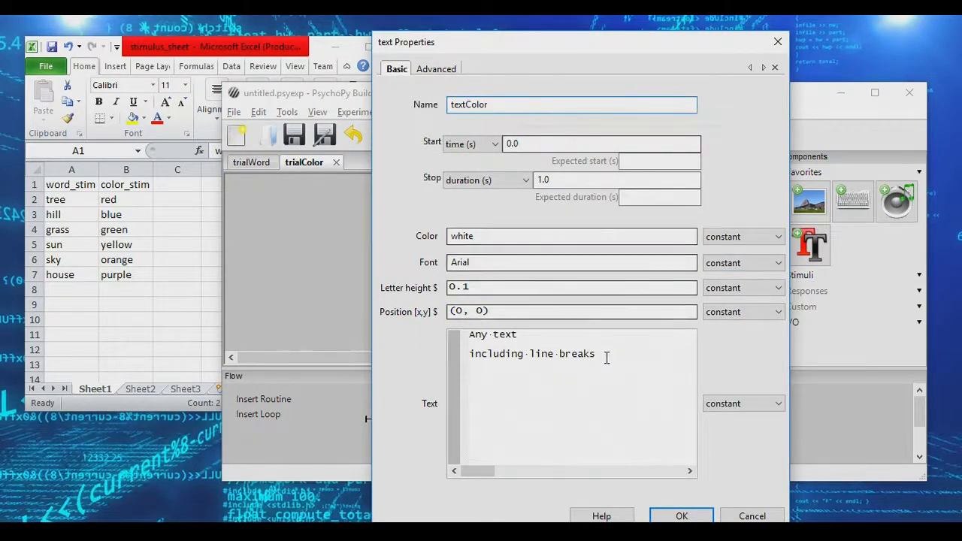
left_click_drag(608, 356, 322, 257)
type("$color_stim")
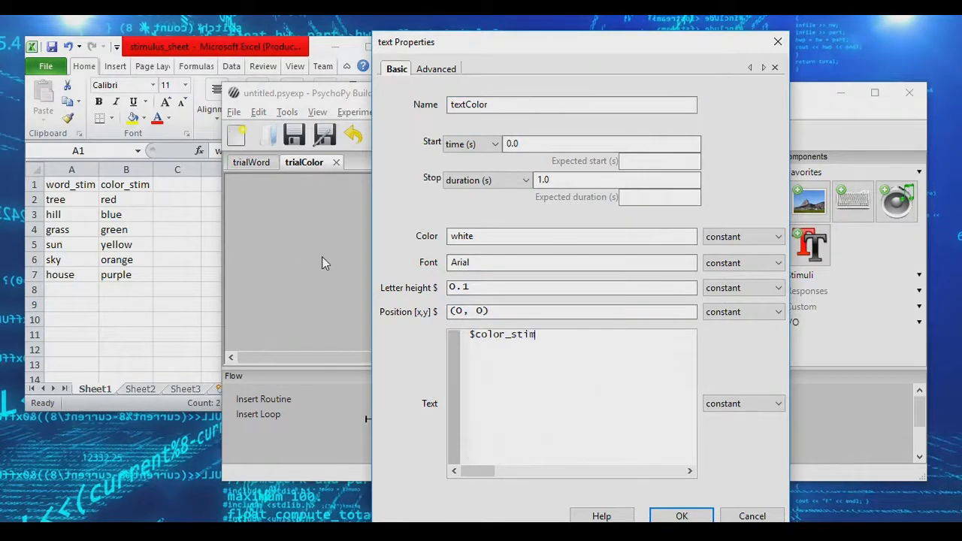
Make the textColor component's text set every repeat and accept its properties
left_click(744, 404)
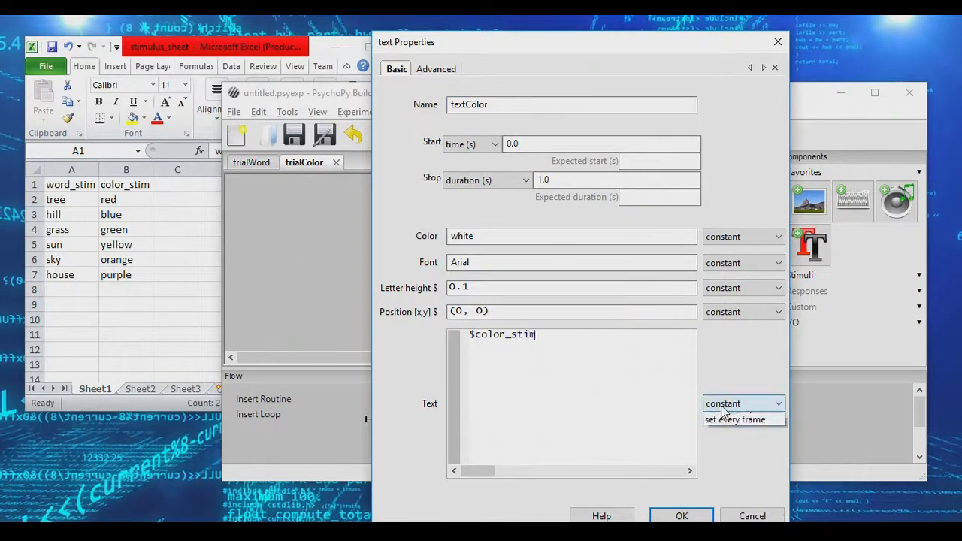
left_click(726, 428)
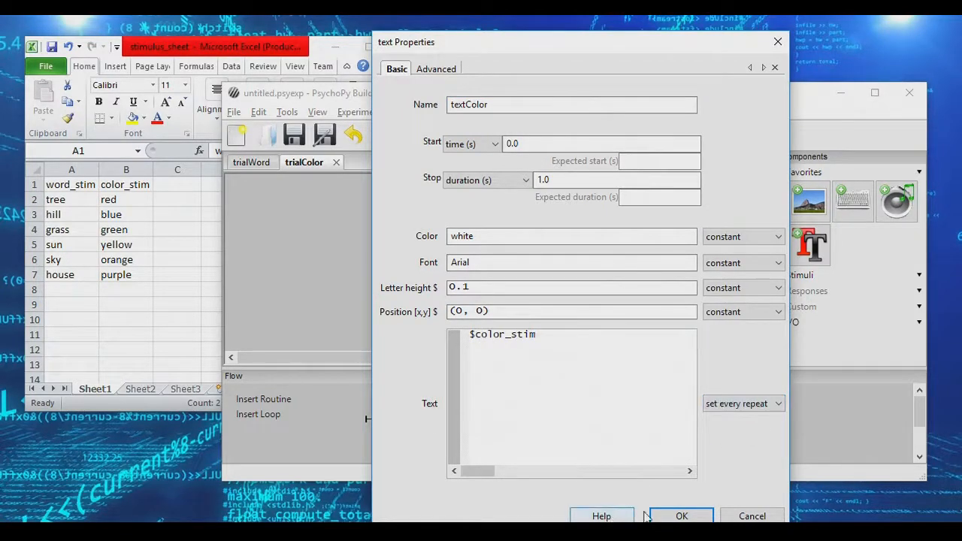
left_click(681, 516)
Save the experiment in the scripts folder under the file name dual_list
left_click(294, 135)
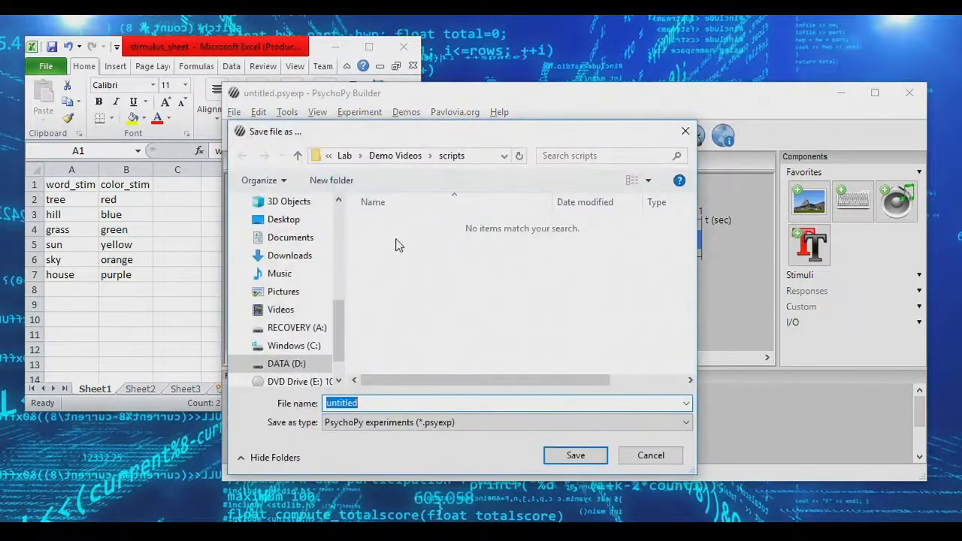
type("dual_list")
key("Return")
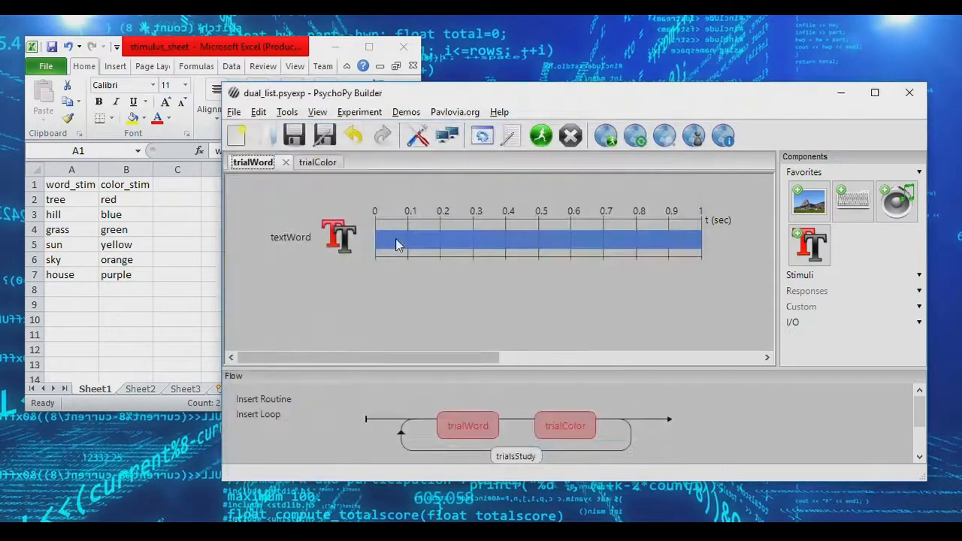
Run the experiment with the participant field left blank, watch the word and color stimuli, and abort the run
left_click(543, 136)
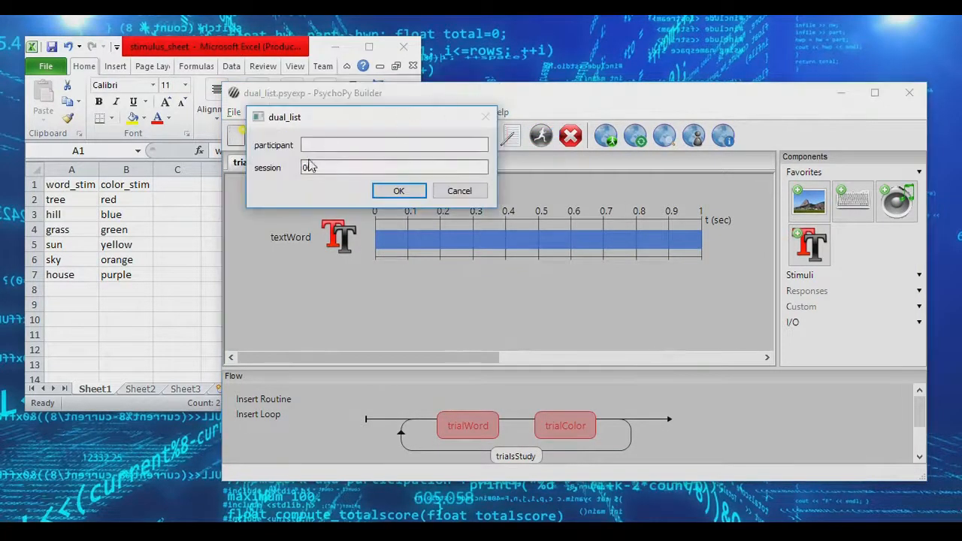
left_click(393, 197)
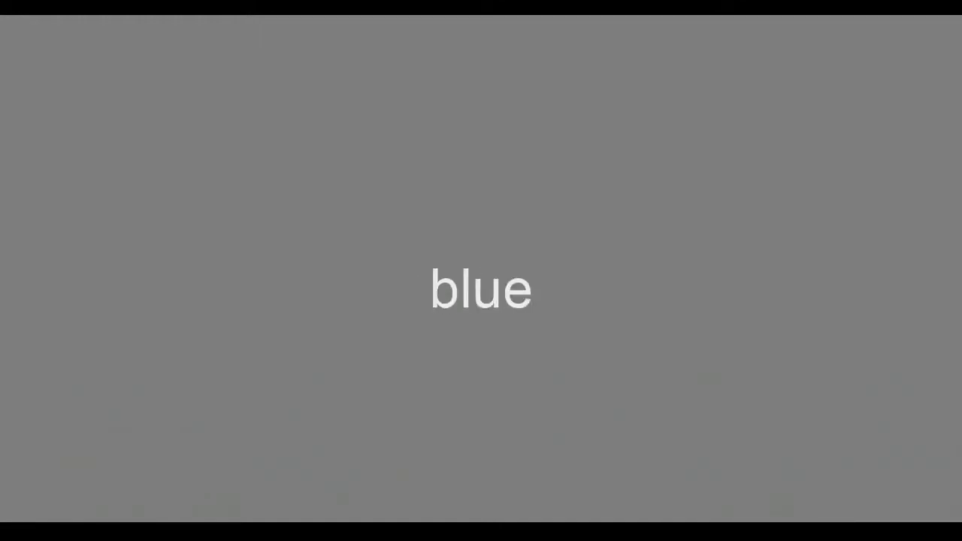
key("Escape")
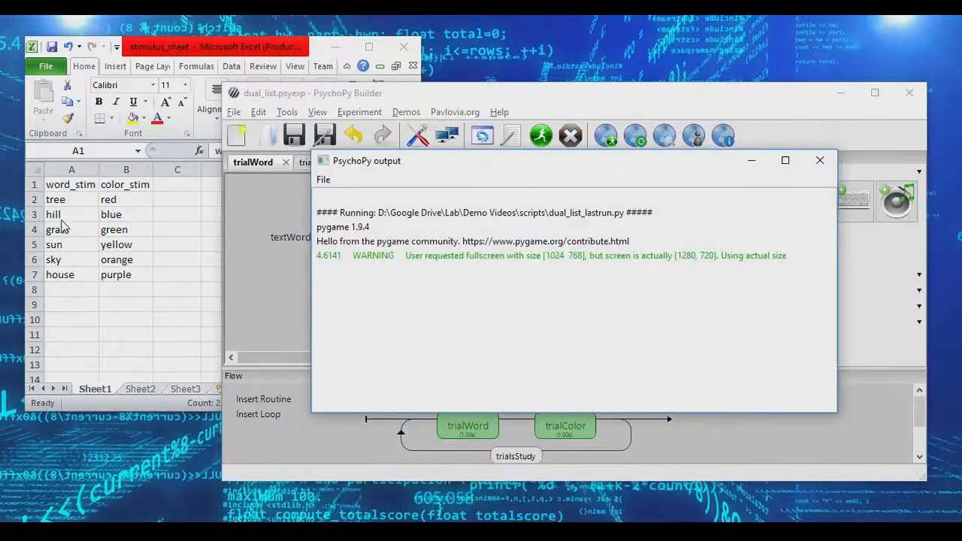
Compare the word and color pairs in the stimulus sheet's rows with the presented trials, and close the PsychoPy output window
left_click(65, 227)
left_click_drag(65, 226, 135, 229)
left_click_drag(50, 199, 112, 215)
left_click(810, 164)
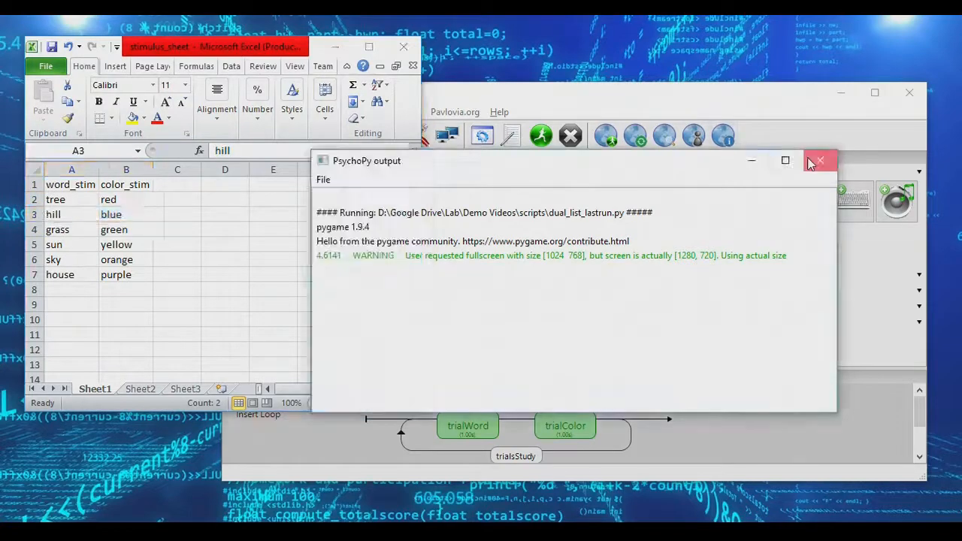
Try the sequential loop type for the trialsStudy loop, restore random, and accept the loop properties
left_click(518, 455)
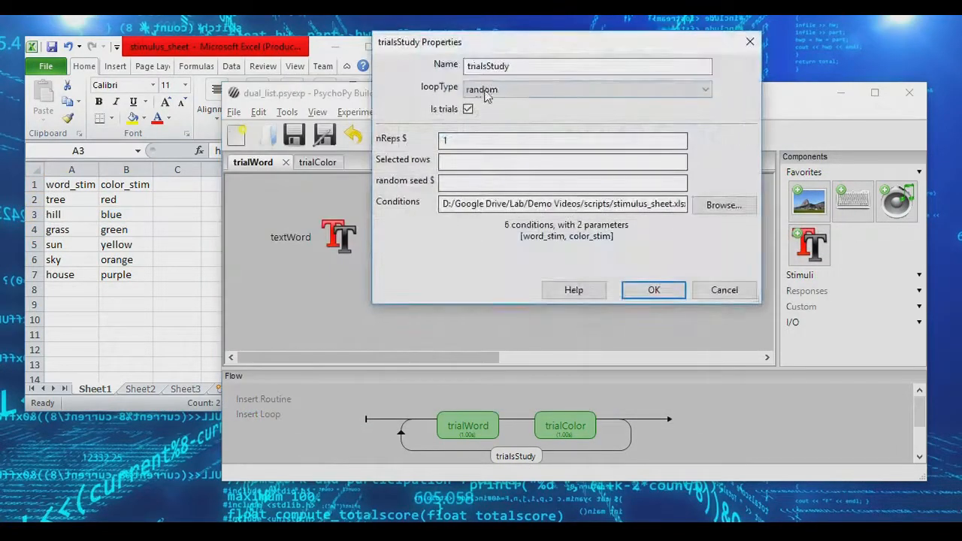
left_click(528, 94)
left_click(519, 118)
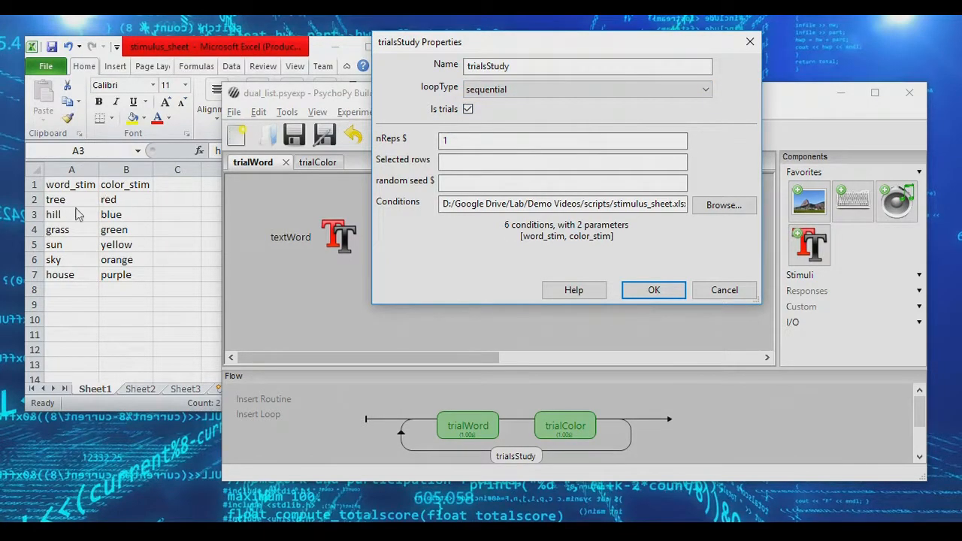
left_click(527, 90)
left_click(518, 103)
left_click(653, 291)
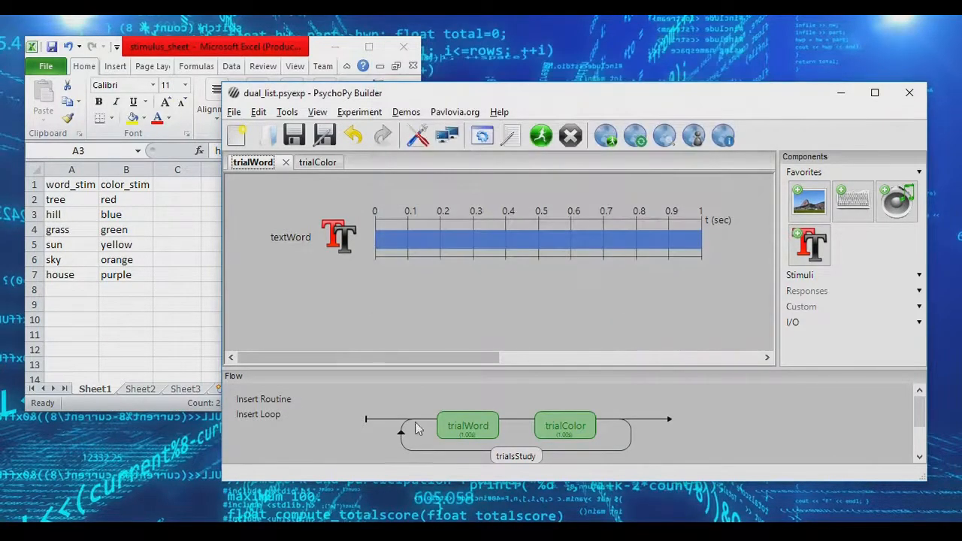
Examine in the Excel stimulus sheet how the words and colors are paired within rows and ordered within columns
left_click(64, 213)
left_click_drag(64, 199, 127, 198)
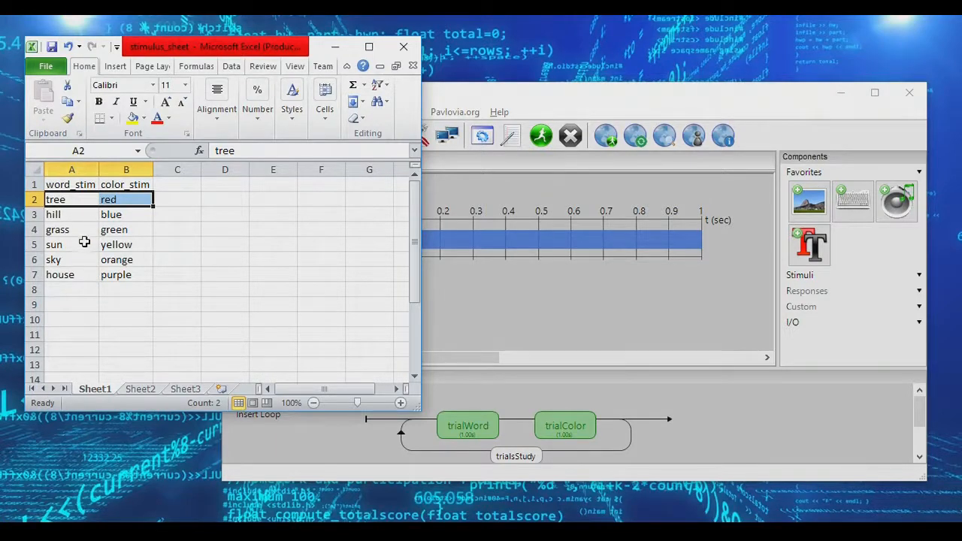
left_click(122, 217)
left_click(49, 198)
left_click_drag(49, 199, 121, 201)
left_click_drag(70, 199, 76, 275)
left_click(135, 201)
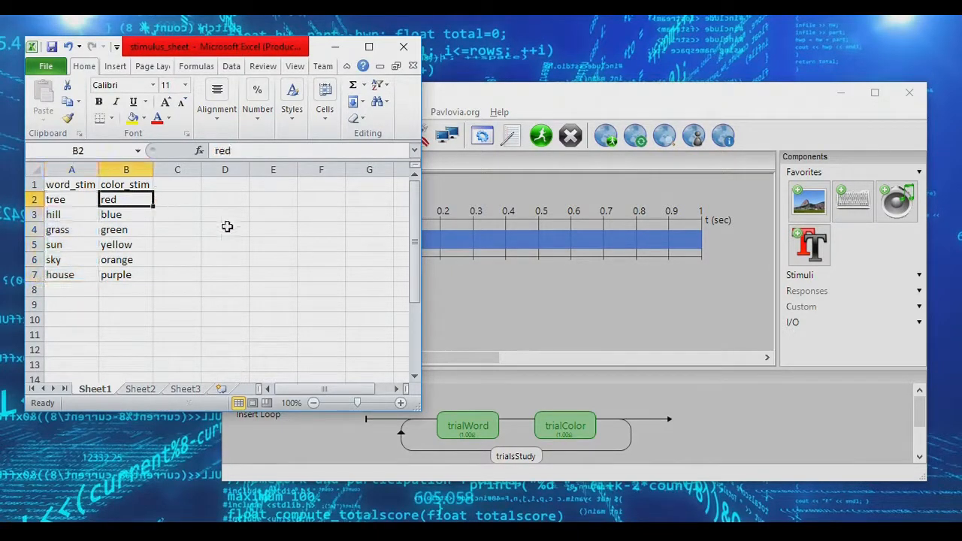
Insert a new column before word_stim in the stimulus sheet and enter rand as its header
right_click(65, 167)
left_click(90, 267)
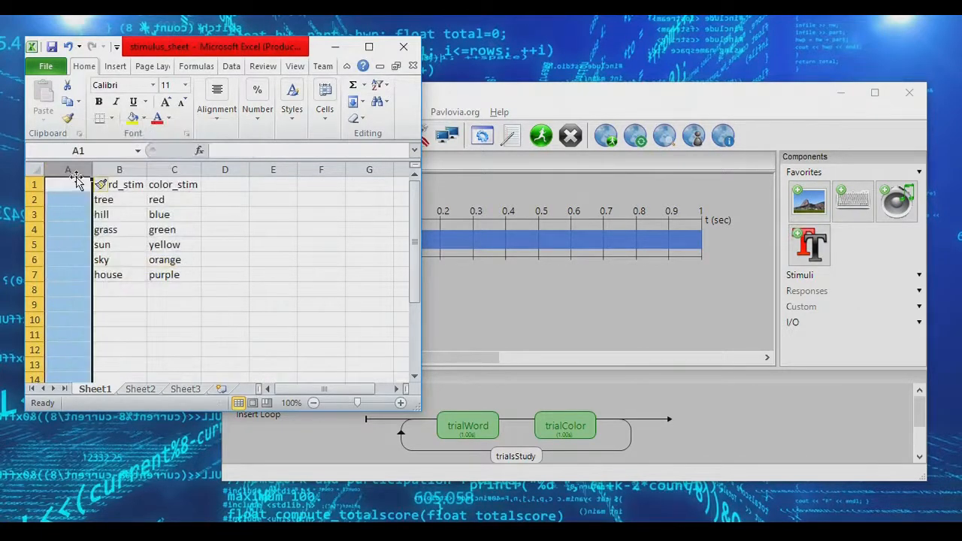
left_click(77, 183)
type("rand")
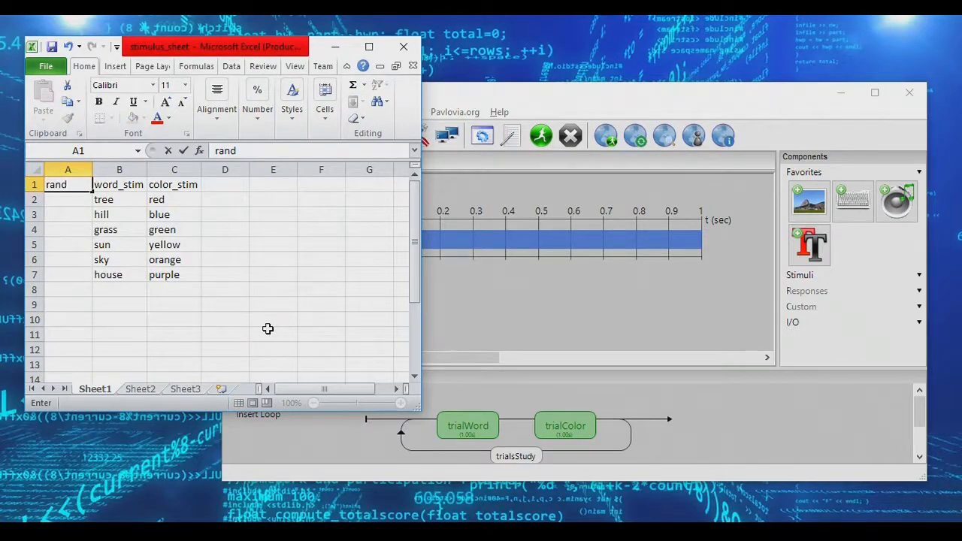
key("Return")
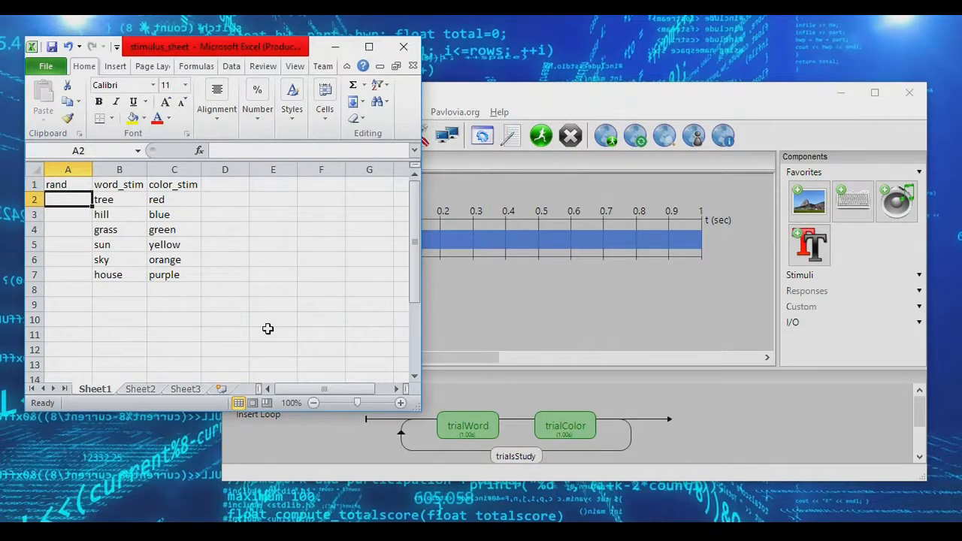
Enter the formula =rand() in cell A2 of the rand column
type("=")
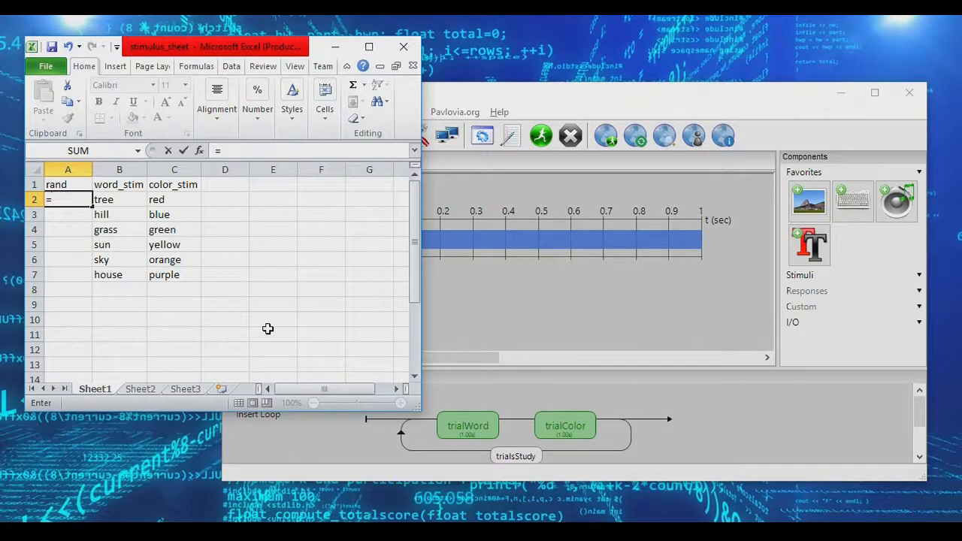
type("rand")
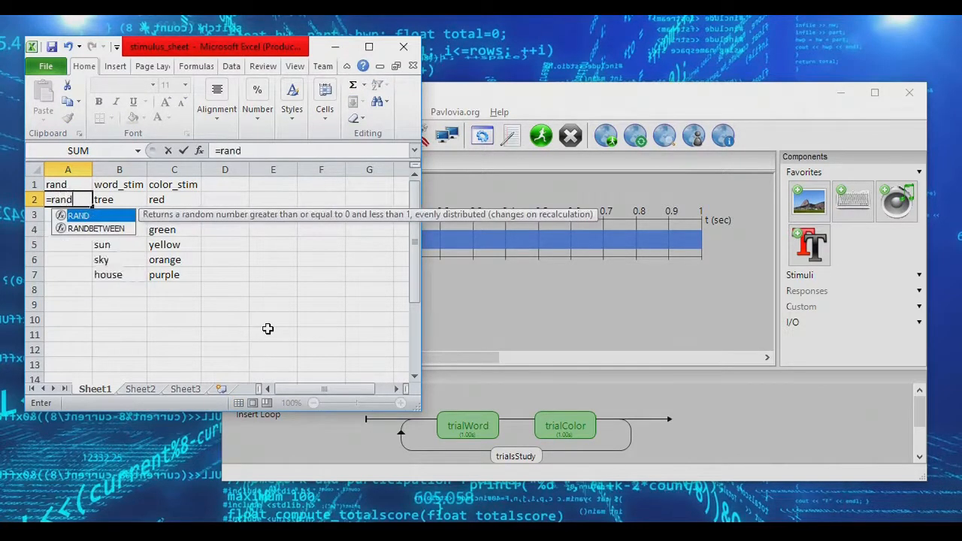
type("(")
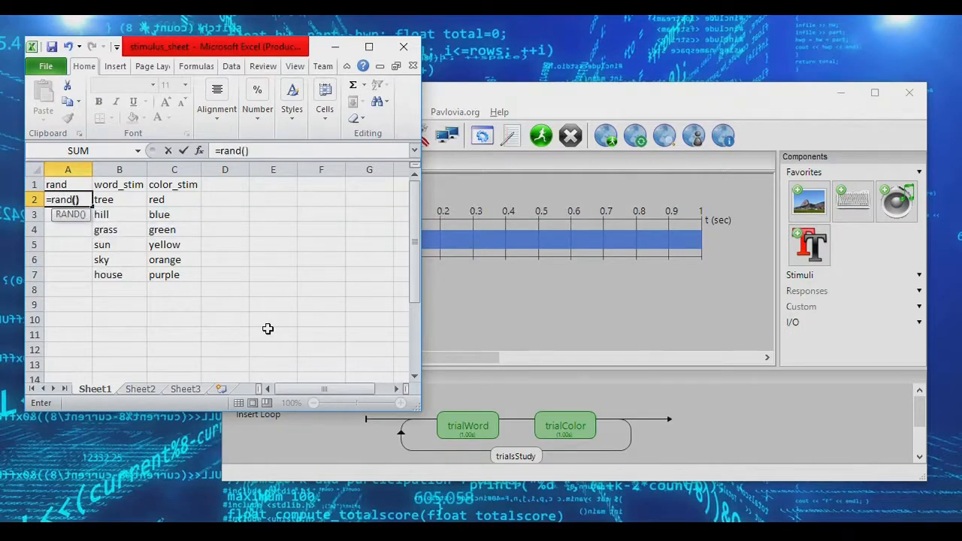
key("Return")
key("Up")
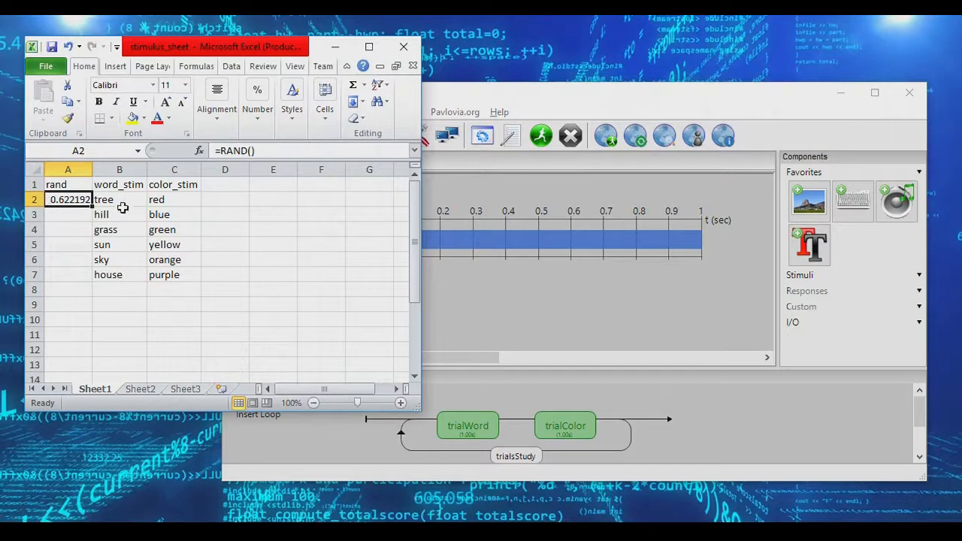
Clear the empty cell D2 repeatedly to recalculate the random number in A2
left_click(230, 197)
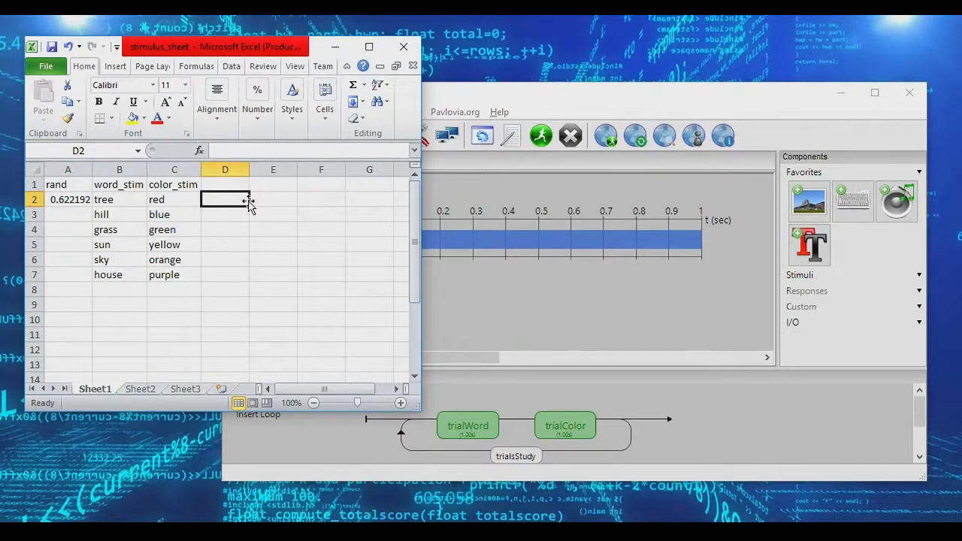
key("Delete")
key("Delete")
key("Delete")
key("Delete")
key("Delete")
Copy the random-number formula from A2 down the rand column to A7
left_click(52, 199)
key("ctrl+c")
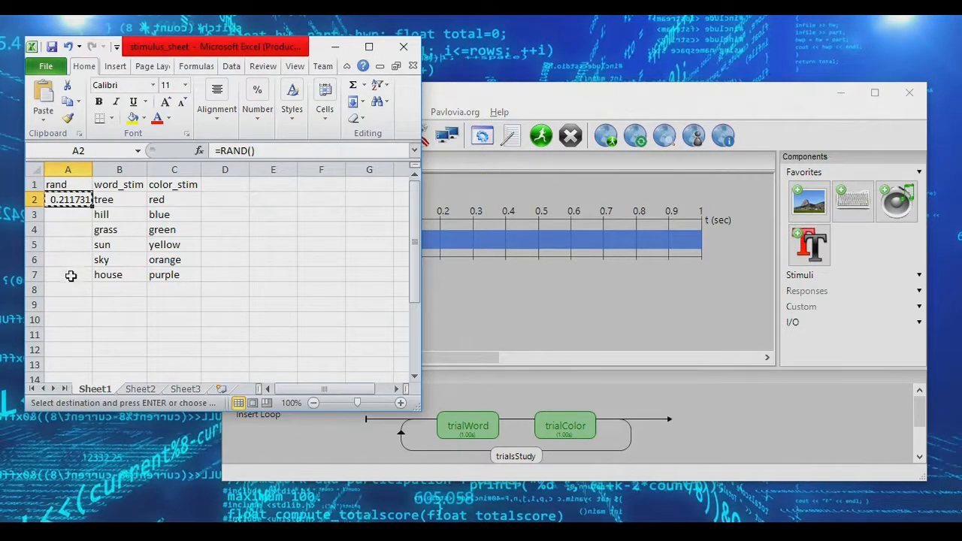
left_click(71, 276, "shift")
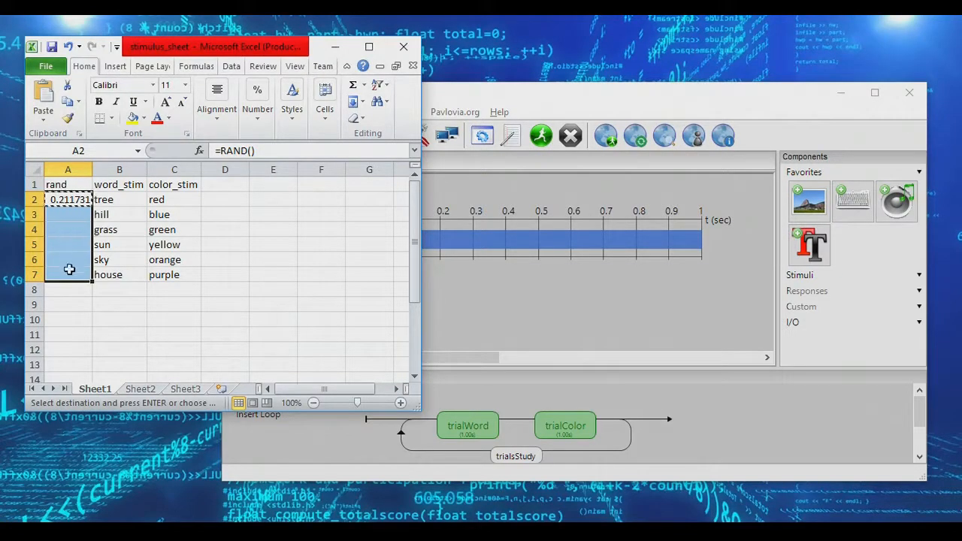
key("ctrl+v")
left_click(75, 319)
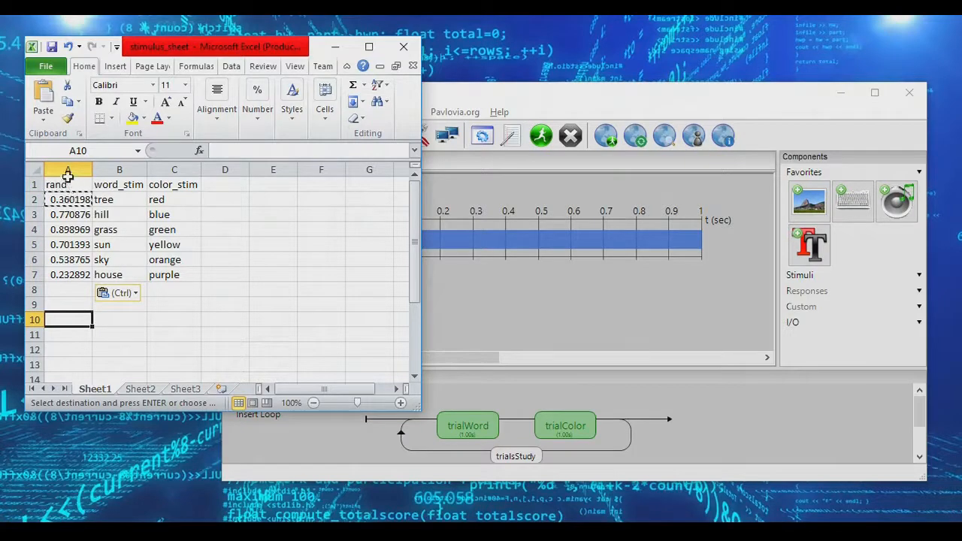
Examine the rand, word_stim and color_stim columns and how each word is paired with the color in its row
left_click_drag(65, 199, 68, 276)
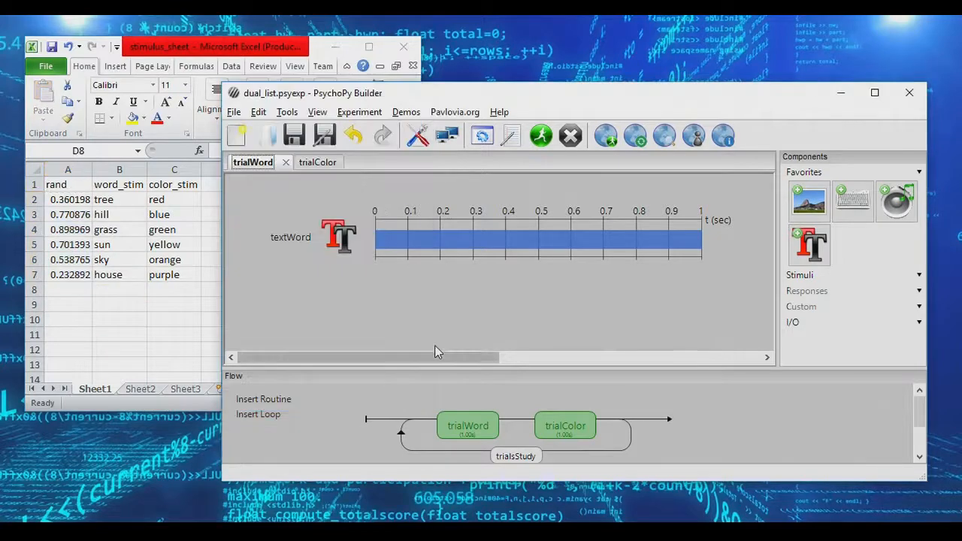
left_click(111, 203)
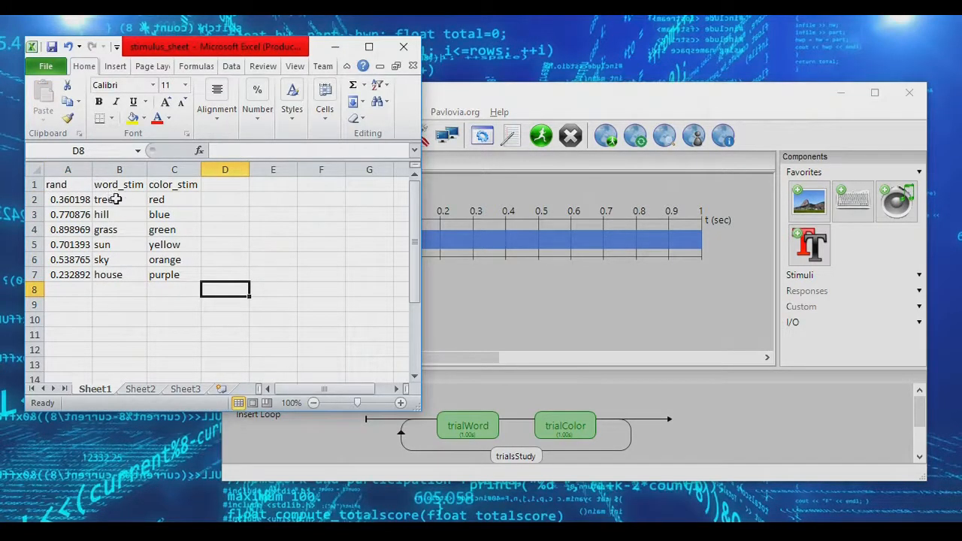
left_click(114, 197)
left_click_drag(117, 211, 114, 278)
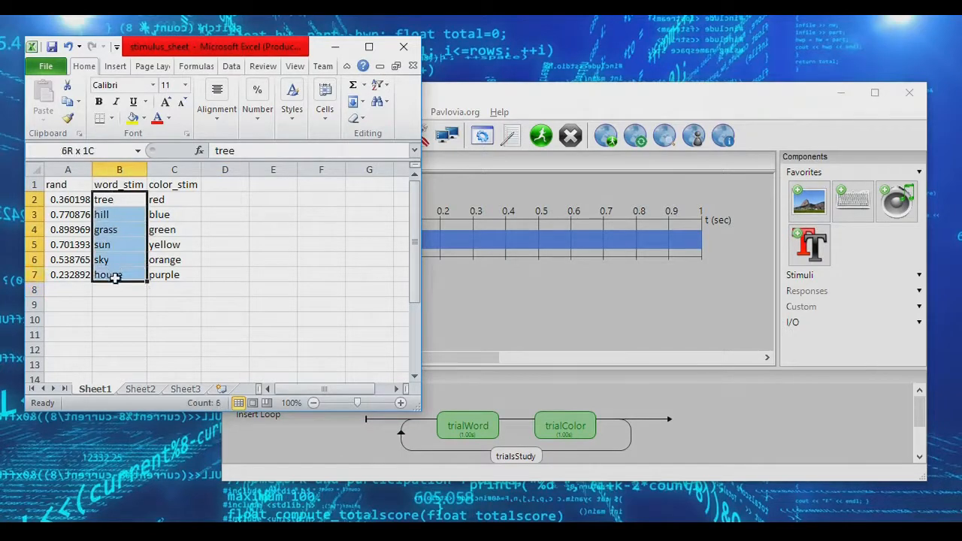
left_click_drag(174, 200, 183, 277)
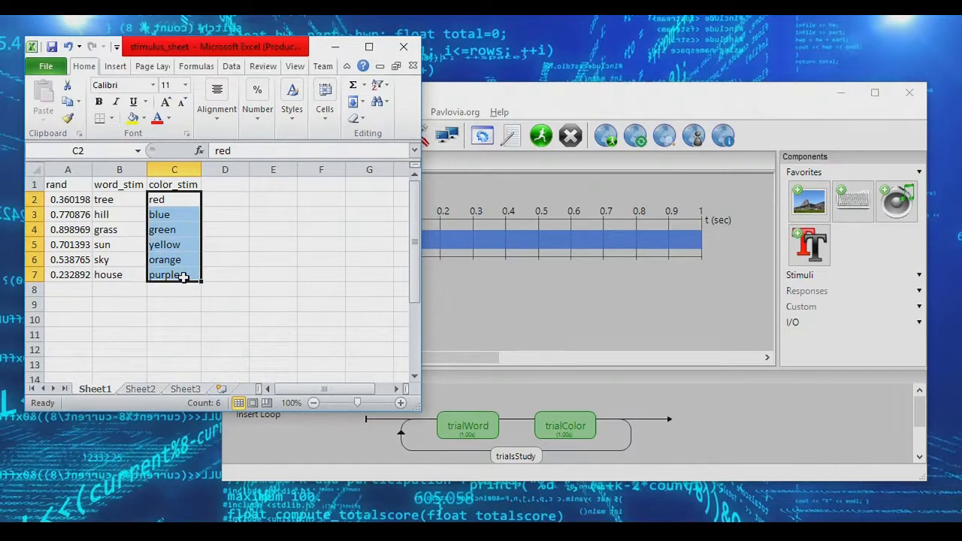
left_click(107, 197)
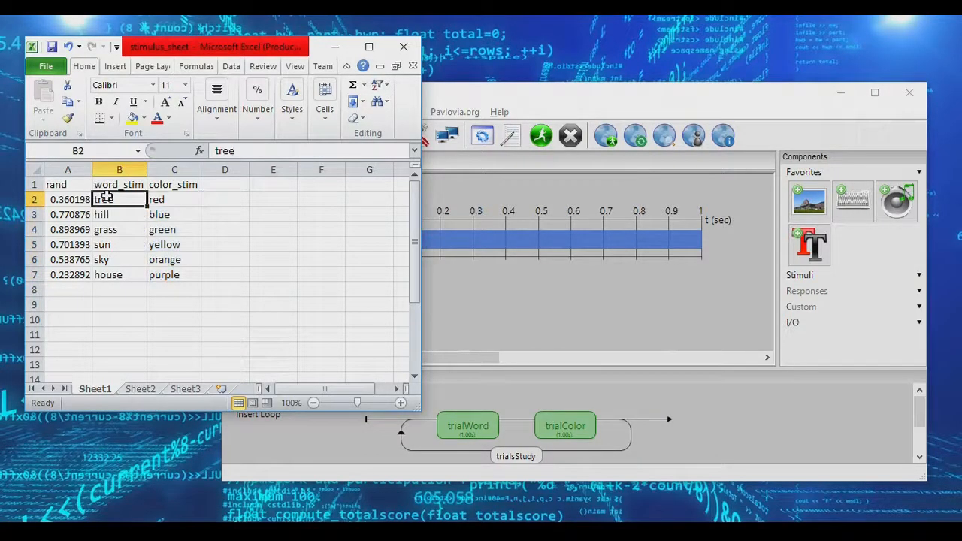
left_click_drag(107, 199, 100, 271)
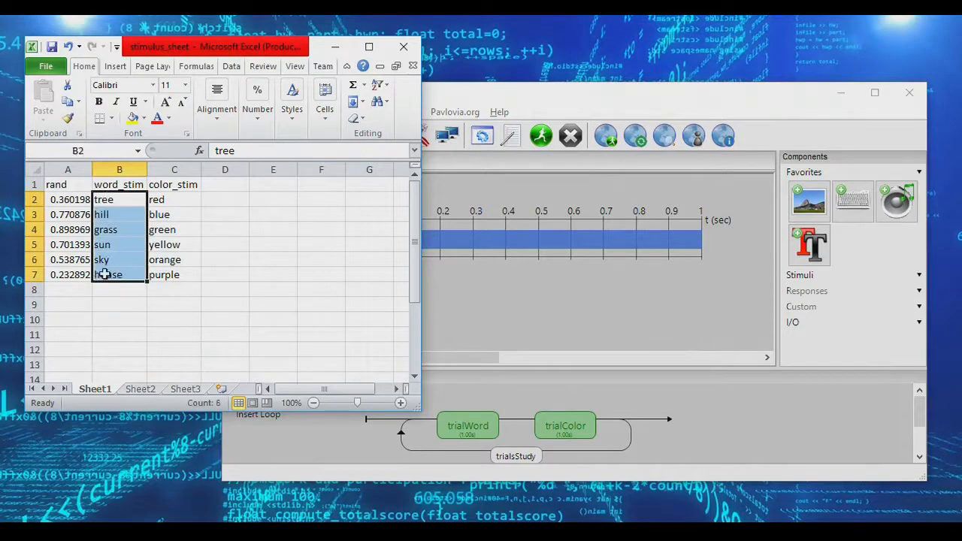
left_click_drag(169, 200, 186, 277)
left_click(125, 212)
left_click(169, 213)
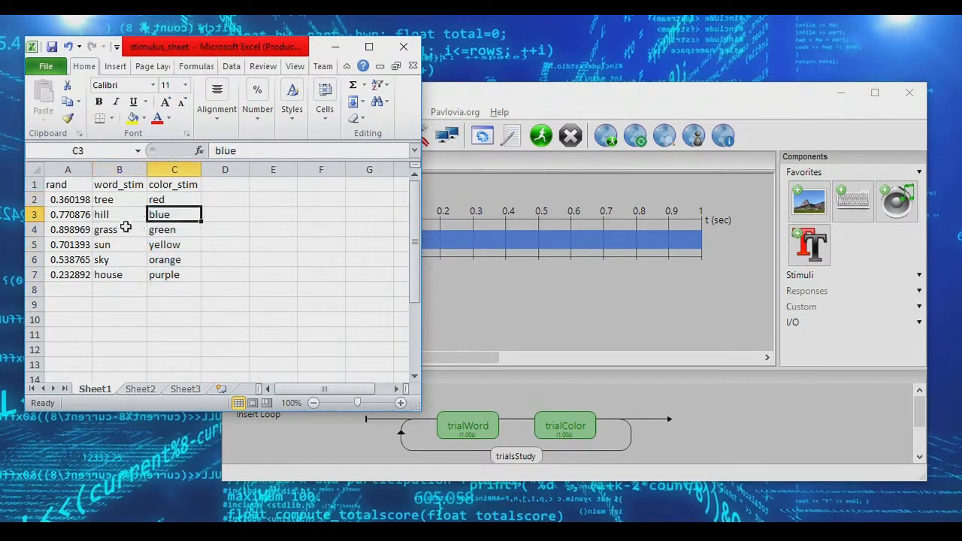
Sort the rand and word_stim columns in ascending order several times to shuffle the words, leaving color_stim out
left_click_drag(68, 170, 113, 170)
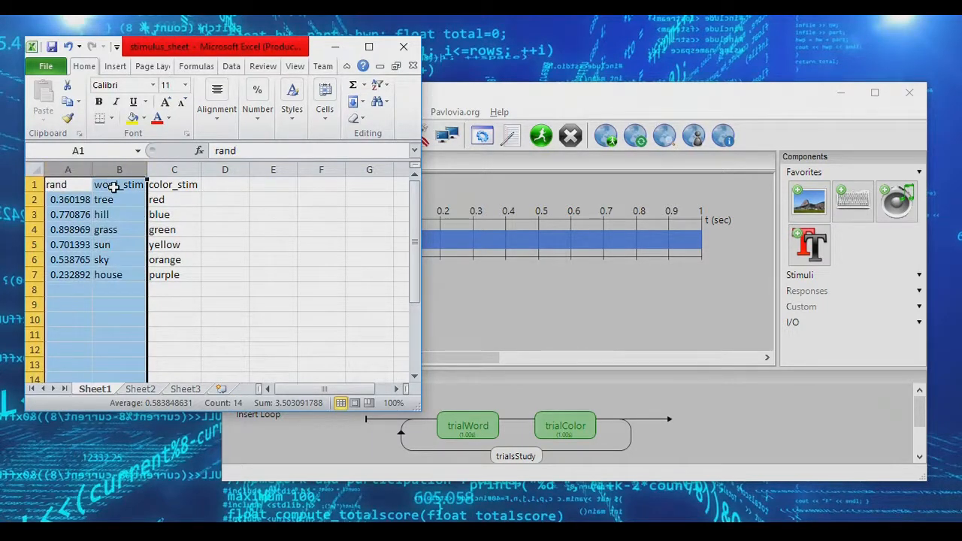
left_click(232, 67)
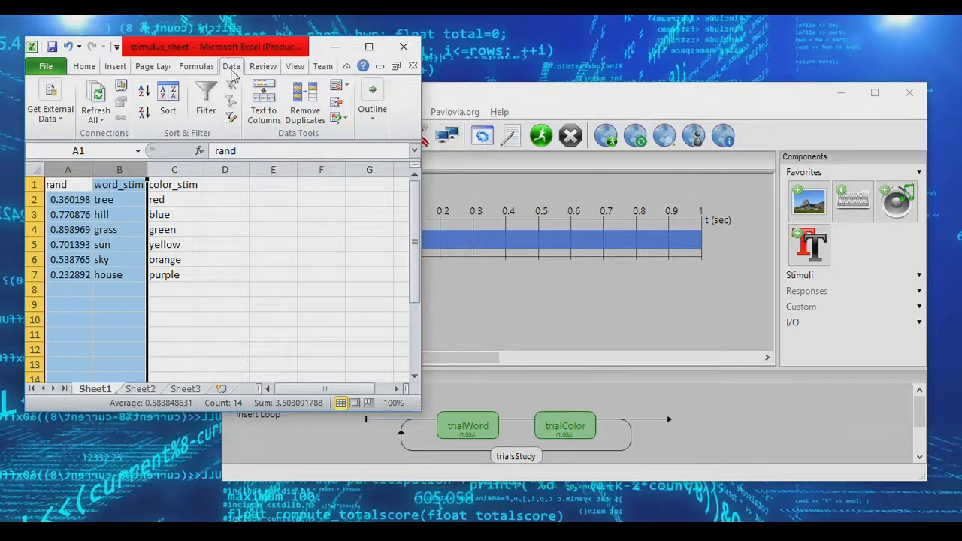
left_click(146, 91)
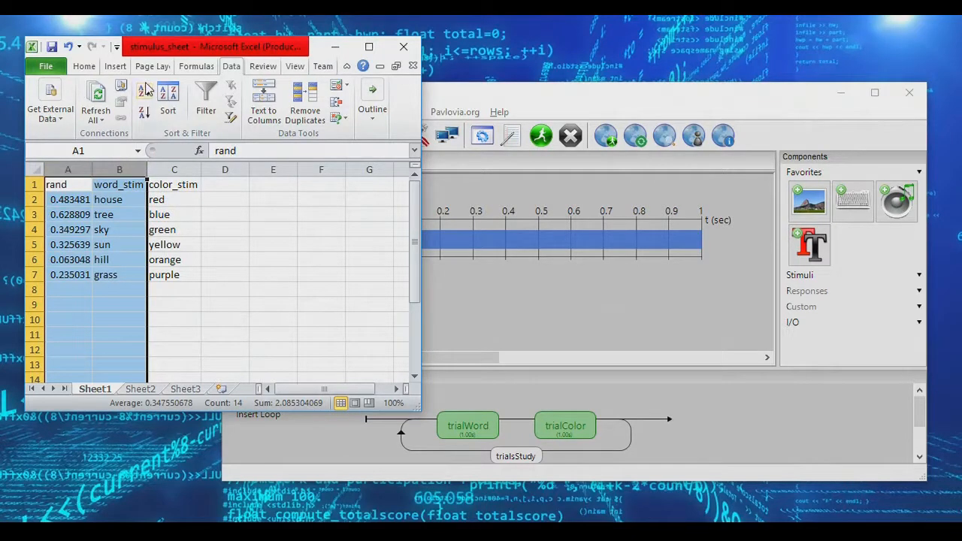
left_click(147, 91)
left_click(148, 92)
left_click(147, 92)
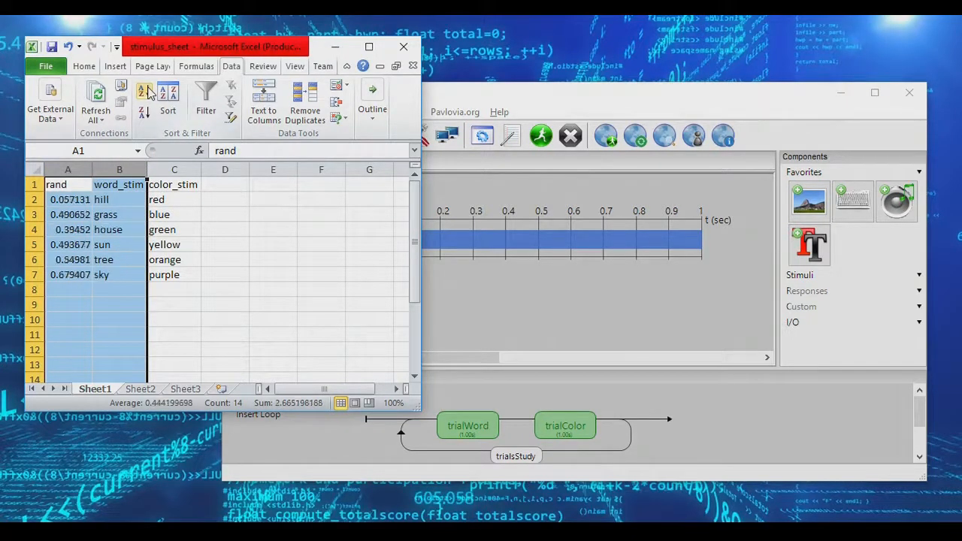
left_click(147, 92)
left_click(147, 92)
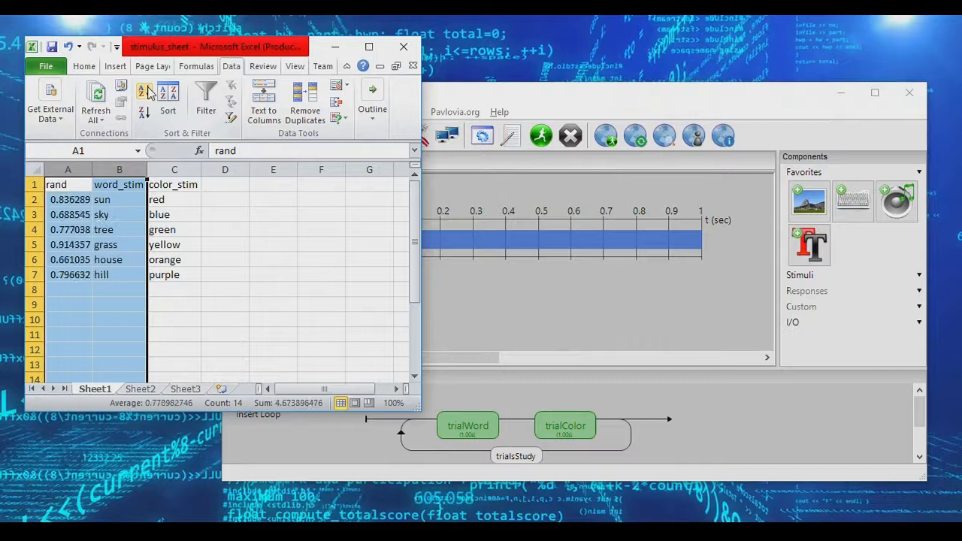
left_click(199, 228)
left_click(252, 214)
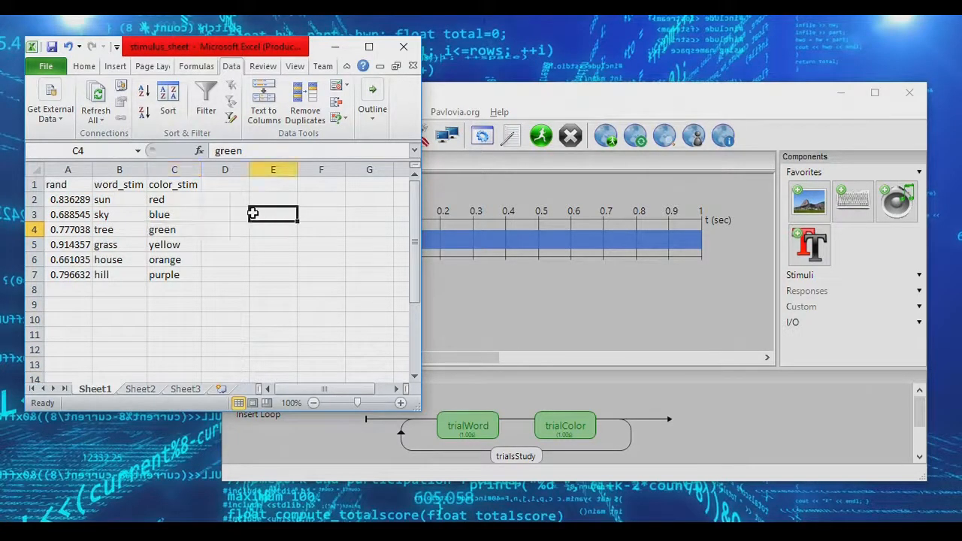
Run the dual_list experiment with an empty participant field and session 001, and close the output window at the end
left_click(541, 135)
left_click(541, 135)
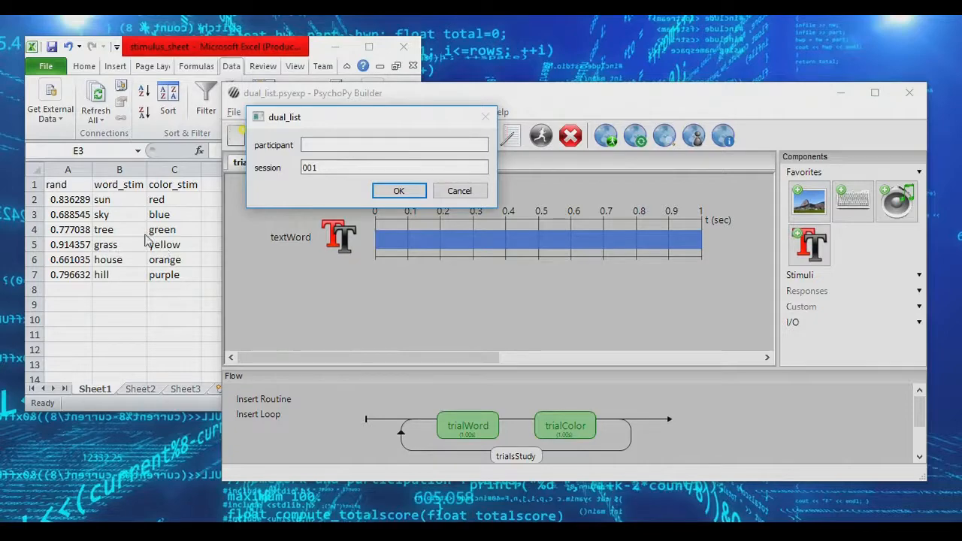
left_click(394, 194)
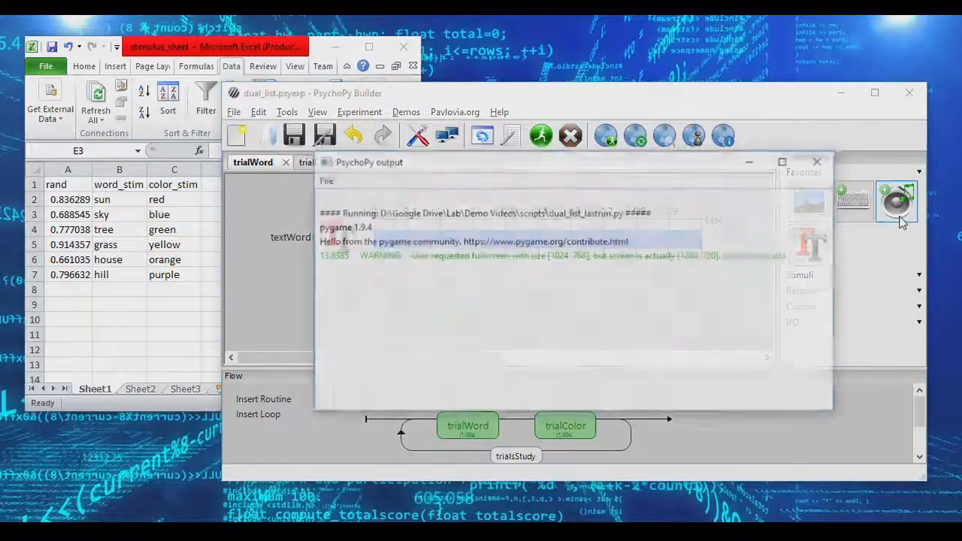
left_click(819, 162)
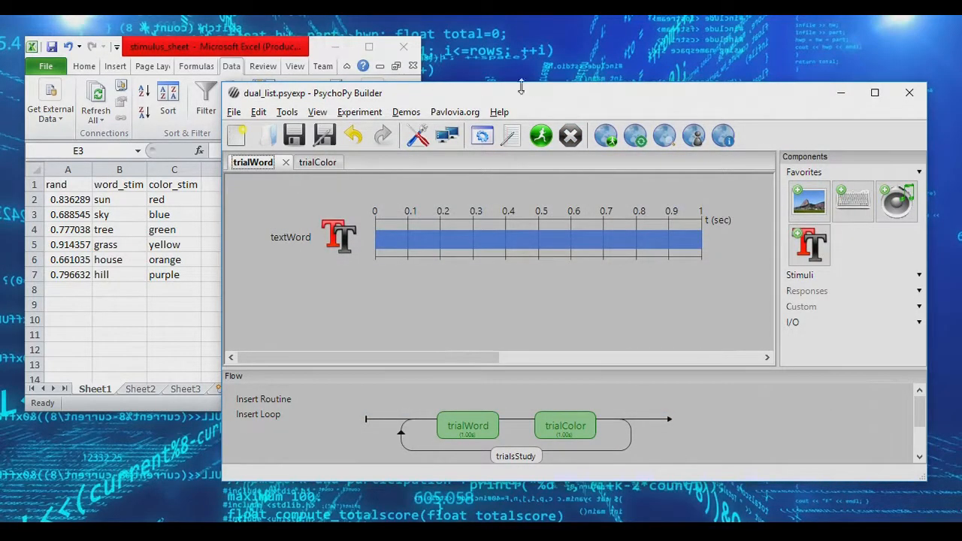
left_click(543, 137)
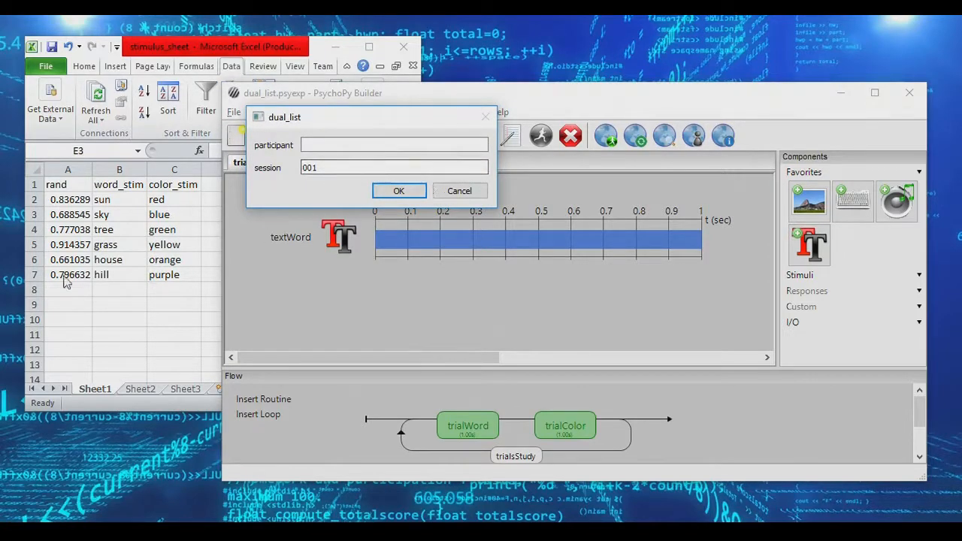
left_click(459, 191)
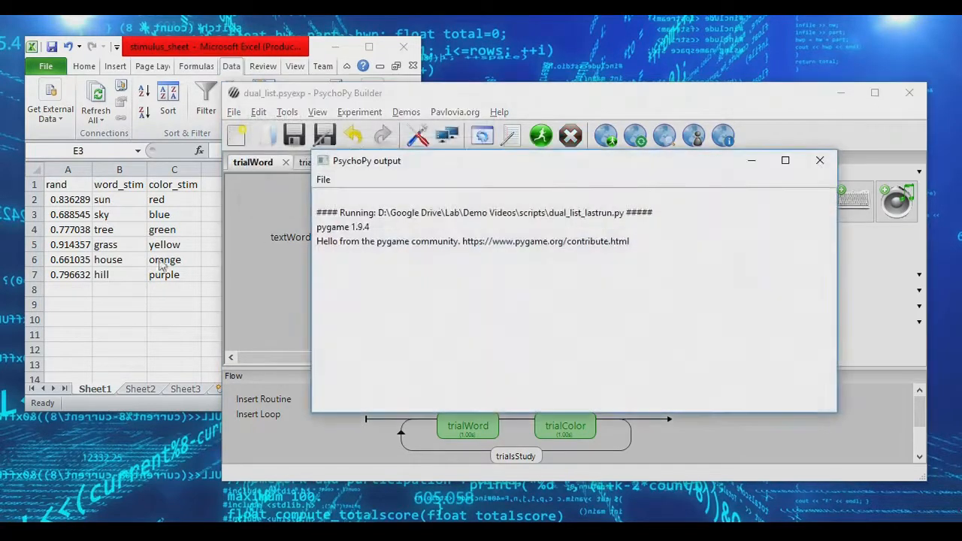
left_click(821, 164)
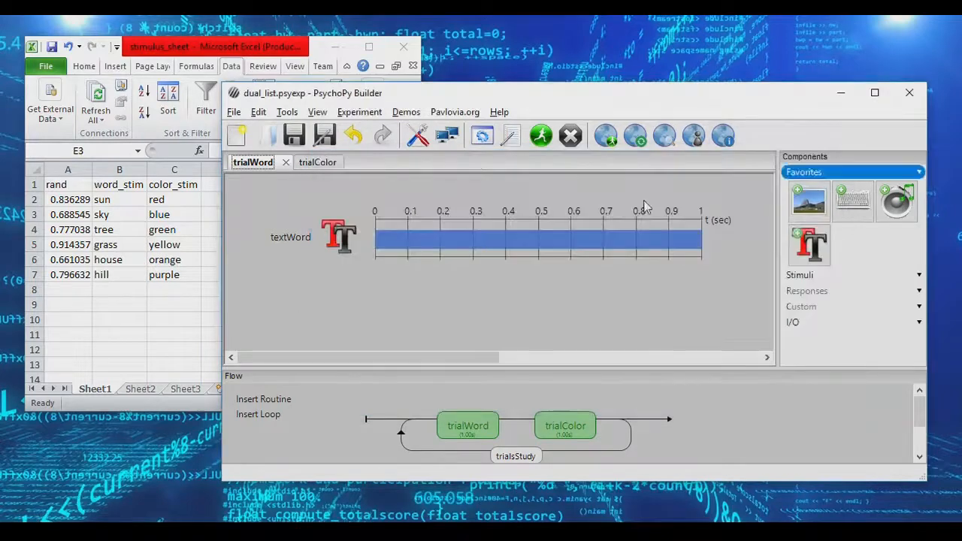
Reshuffle the words once more by sorting columns A and B together in ascending order of the random numbers
left_click(138, 292)
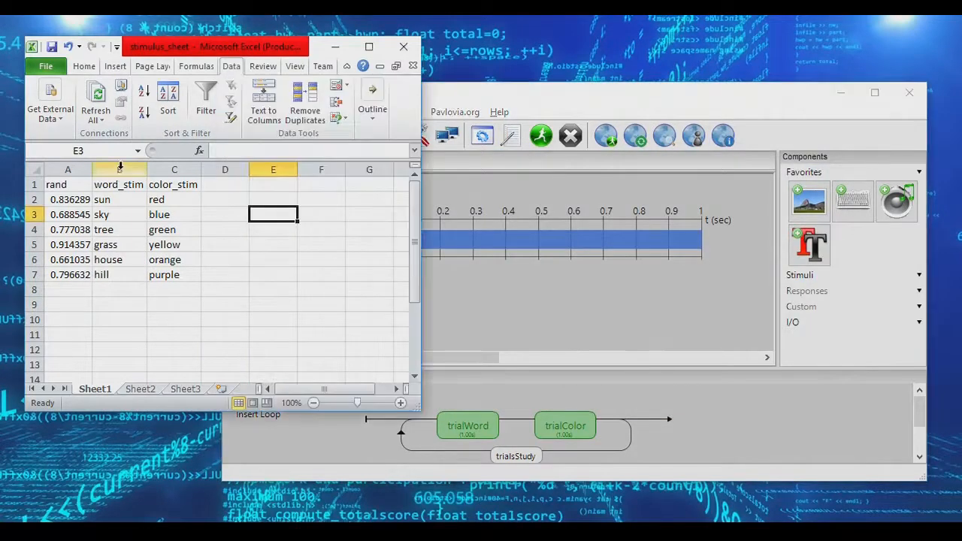
left_click(119, 170)
left_click(175, 169)
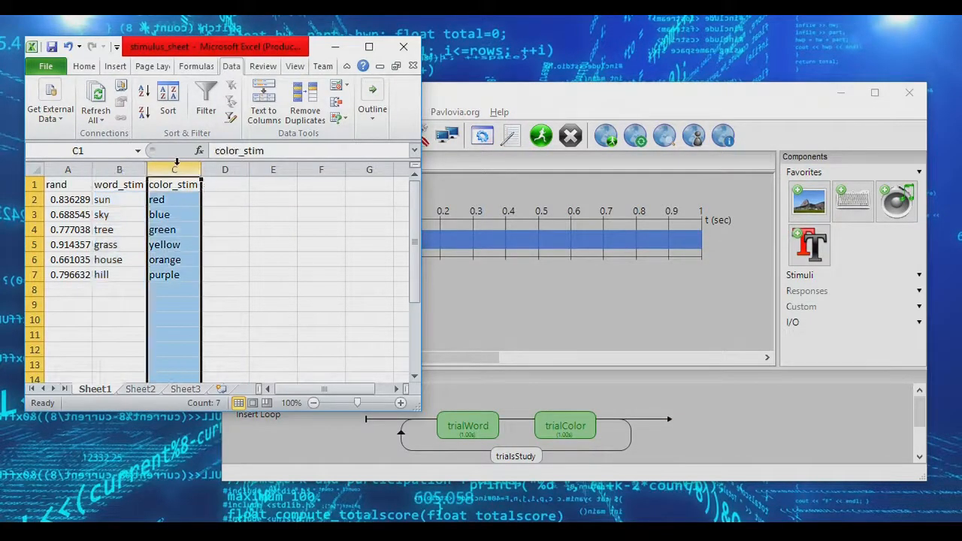
left_click(118, 162)
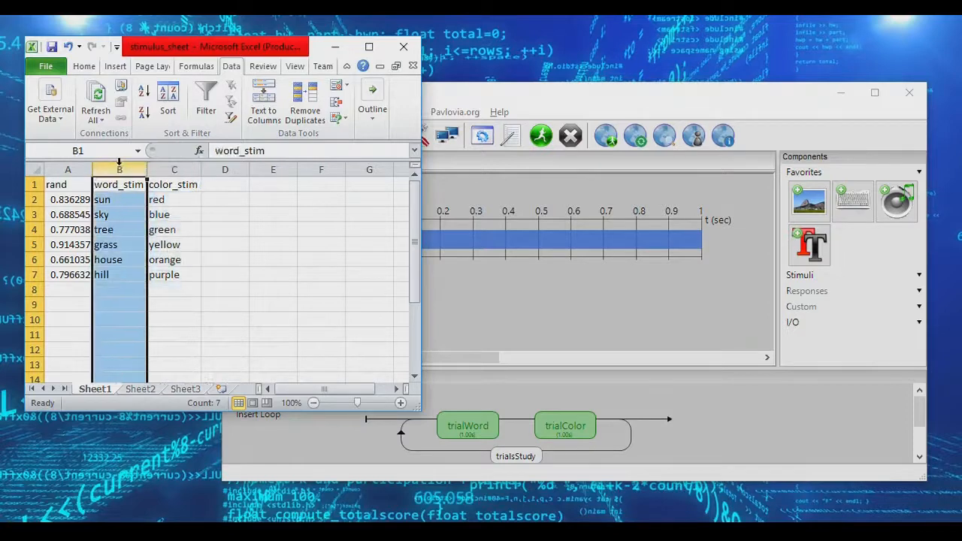
left_click_drag(62, 166, 119, 167)
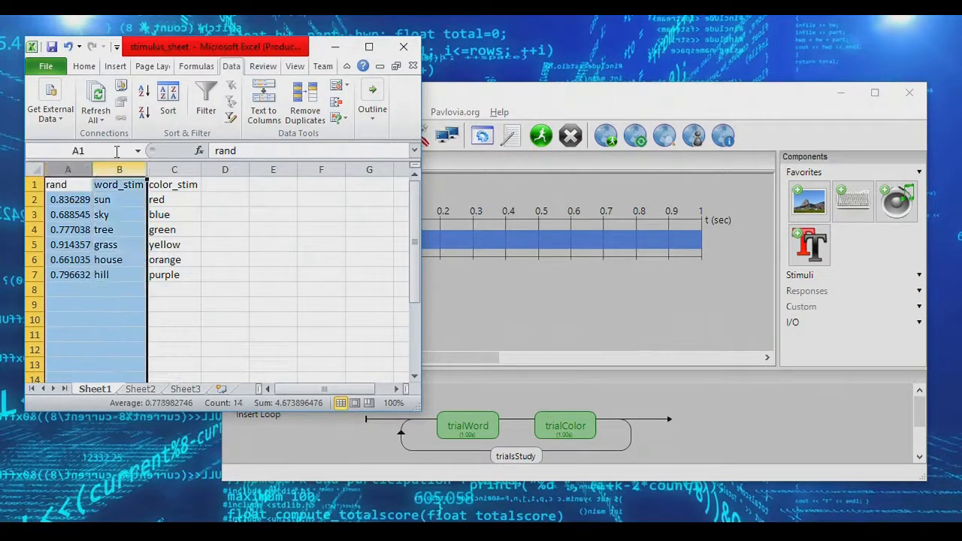
left_click(143, 90)
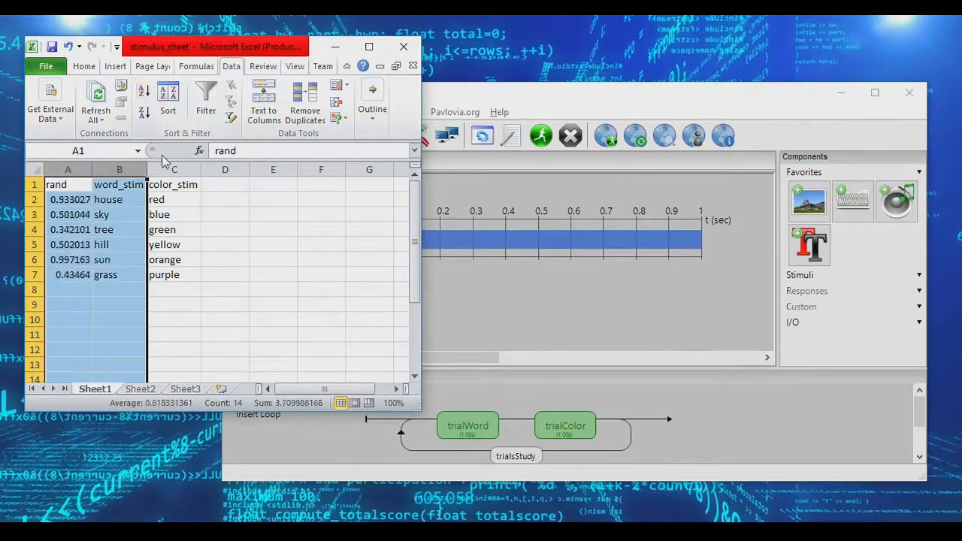
left_click(195, 218)
left_click(555, 107)
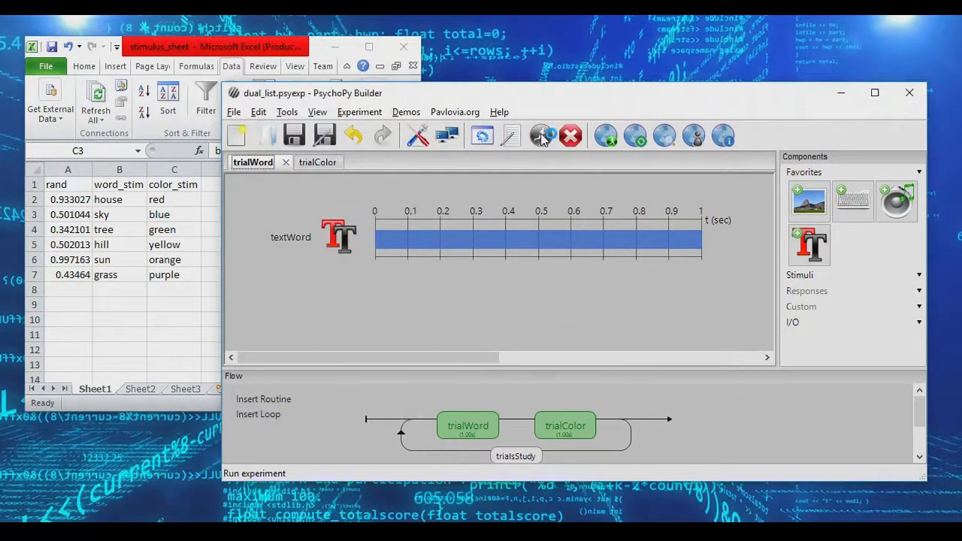
left_click(541, 137)
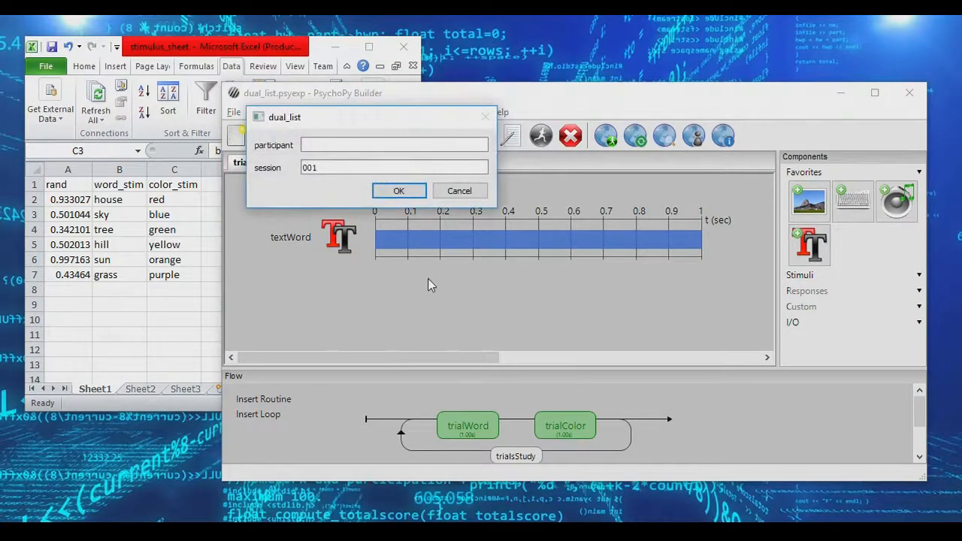
key("Return")
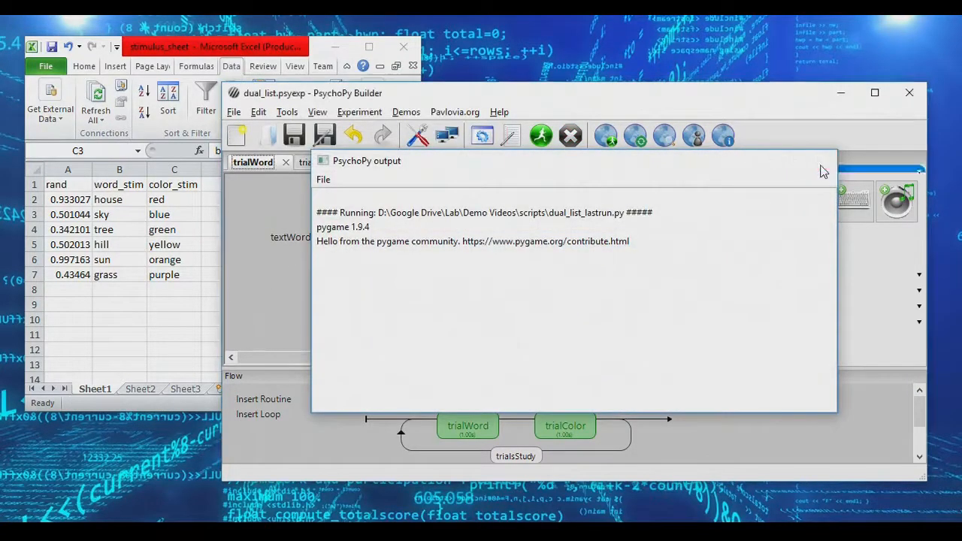
left_click(822, 166)
Examine the word_stim and color_stim lists and which color follows each word, starting with the first row
left_click(118, 321)
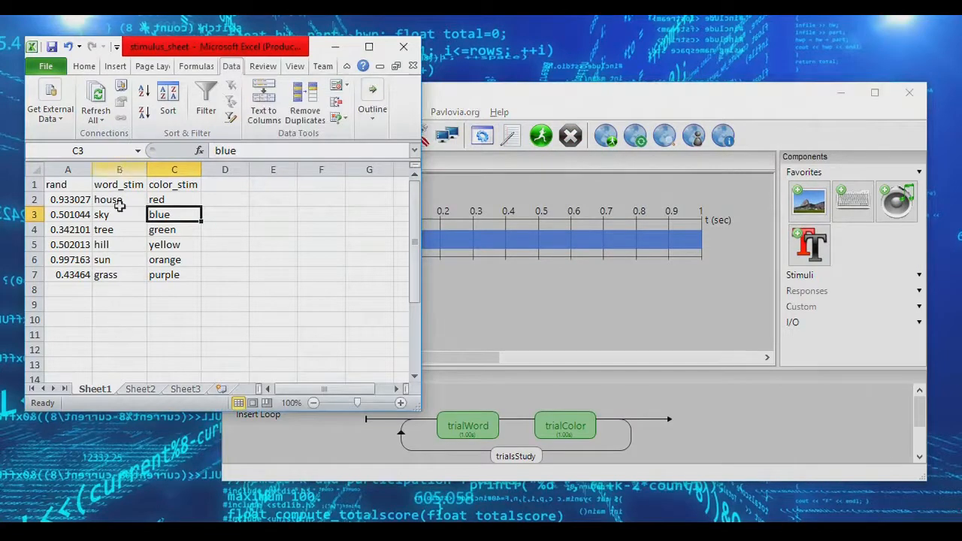
left_click(278, 213)
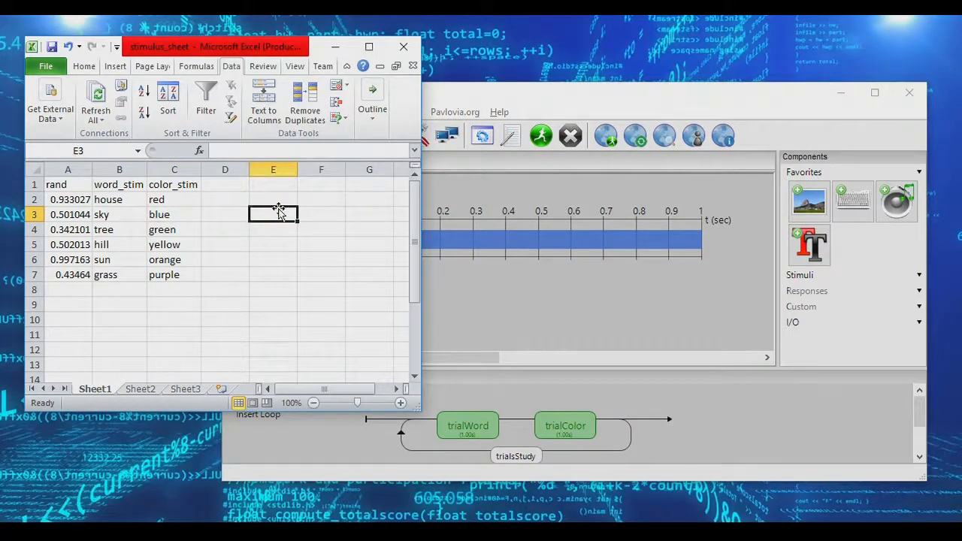
left_click_drag(113, 199, 105, 276)
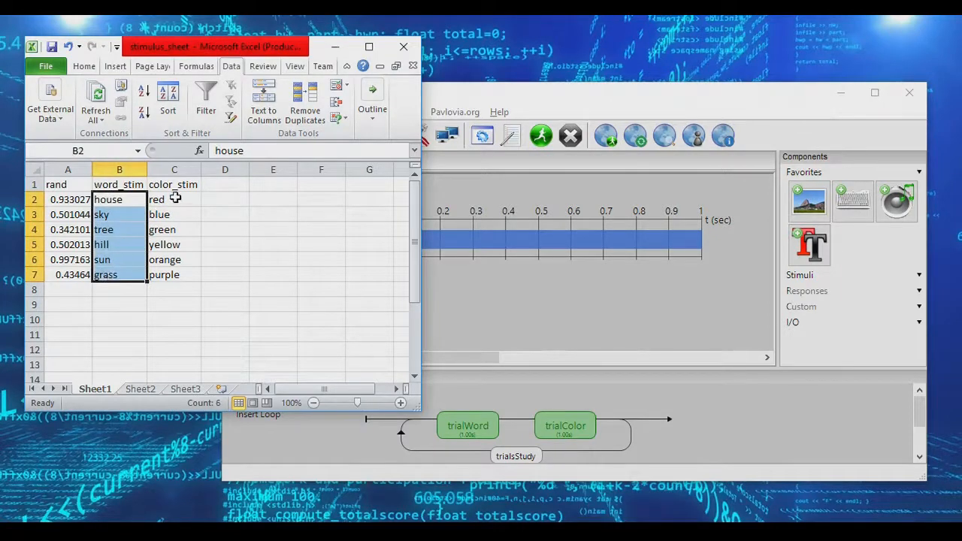
left_click_drag(176, 199, 175, 274)
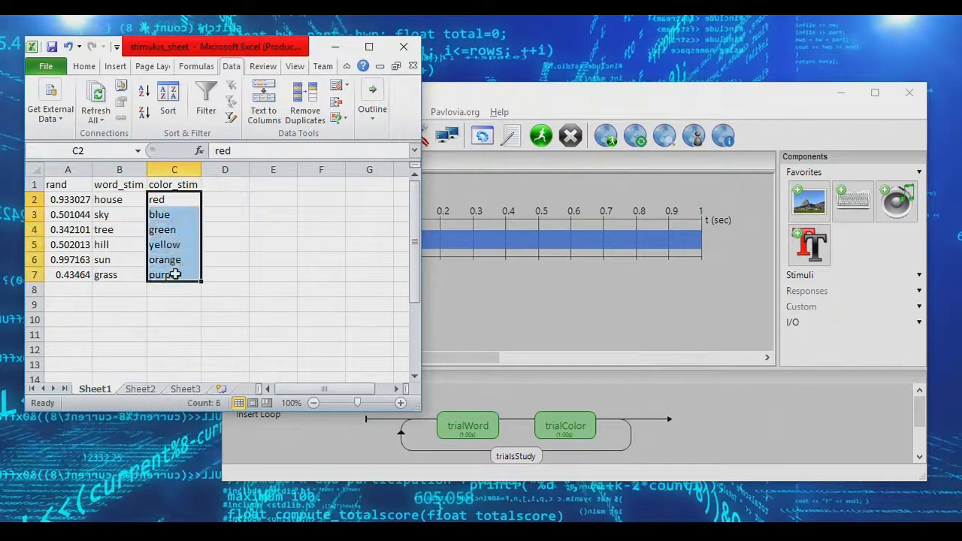
left_click_drag(112, 200, 101, 277)
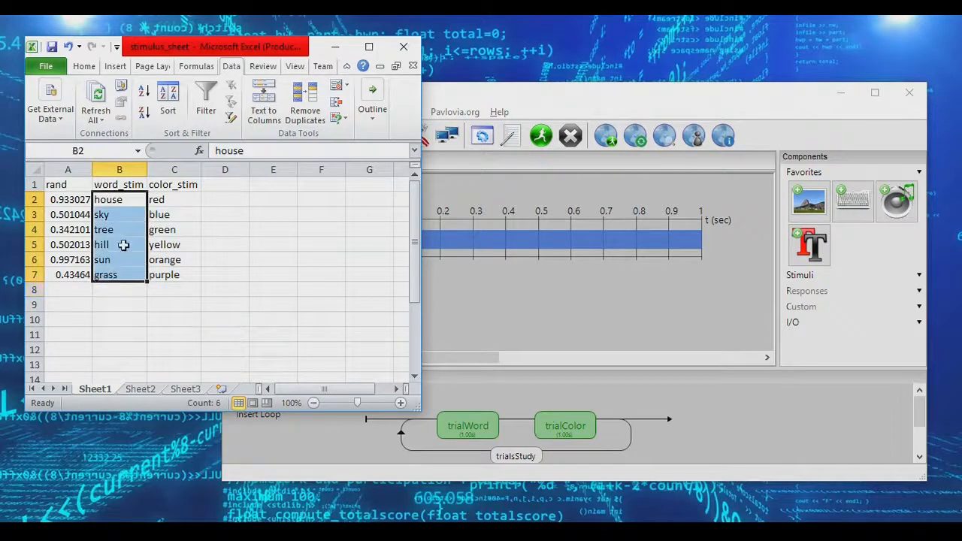
left_click_drag(175, 200, 168, 269)
left_click(273, 259)
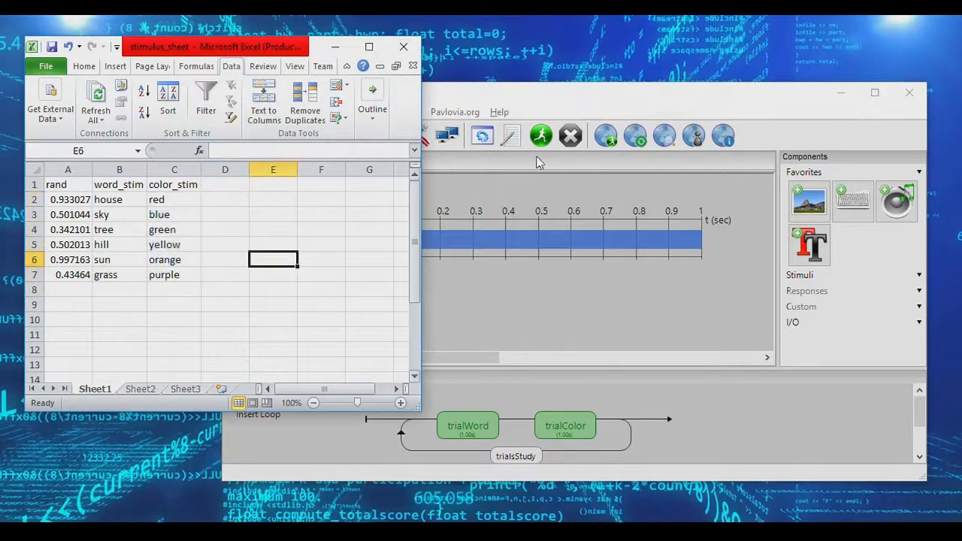
left_click(554, 94)
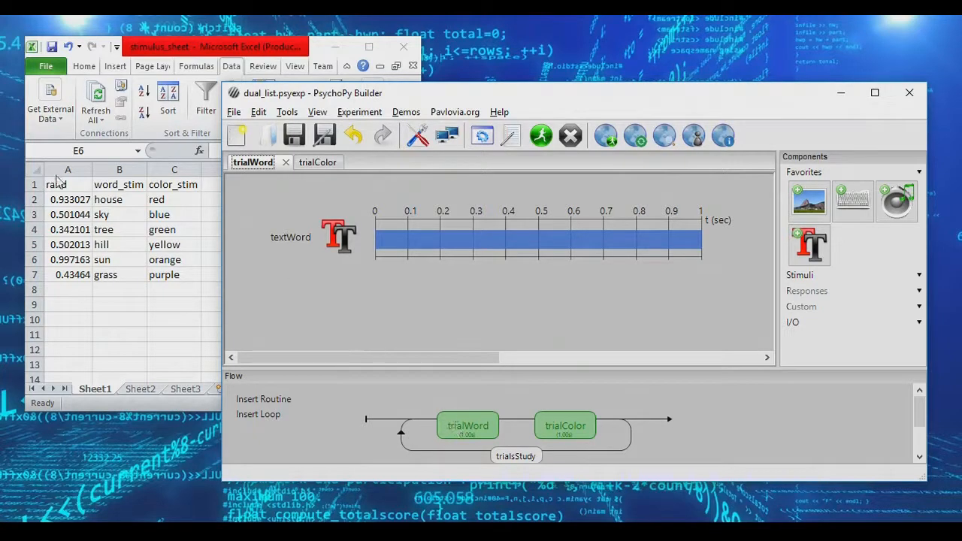
left_click(121, 200)
left_click(114, 199)
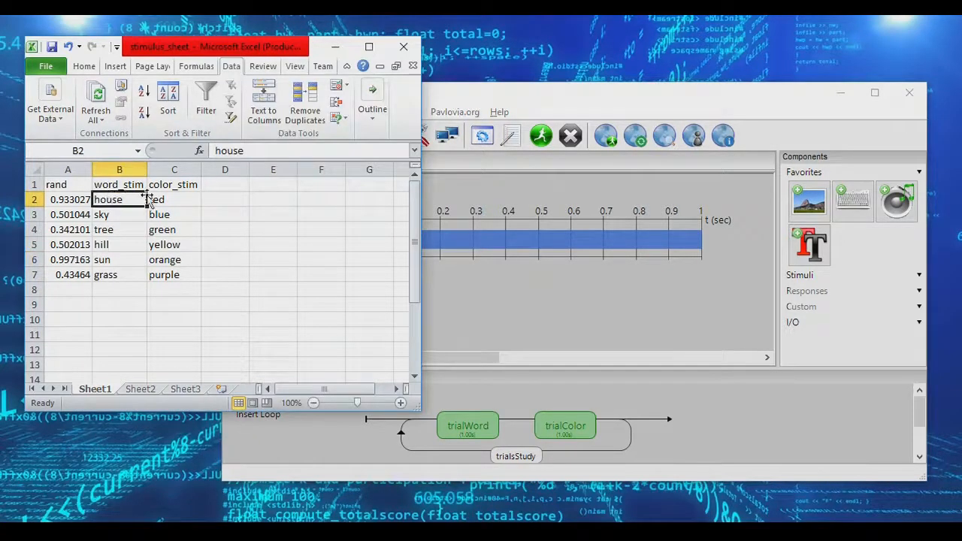
left_click(169, 197)
View the properties of the textColor component in the trialColor routine and close them without changes
left_click(543, 109)
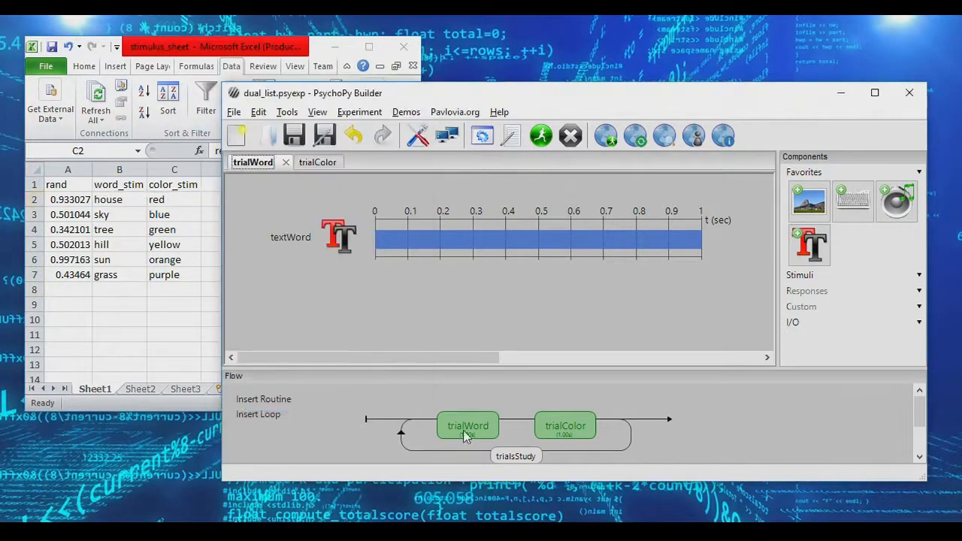
left_click(560, 426)
left_click(338, 245)
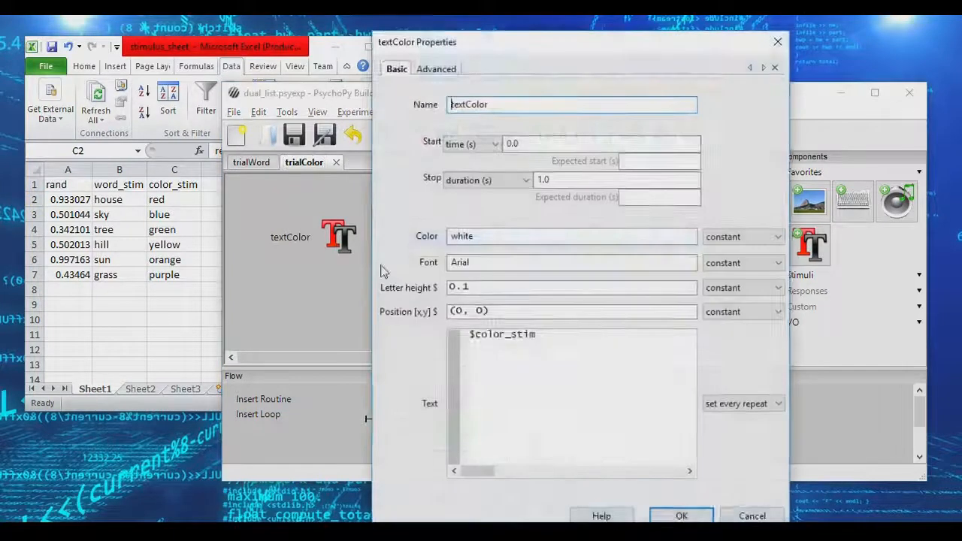
left_click(749, 516)
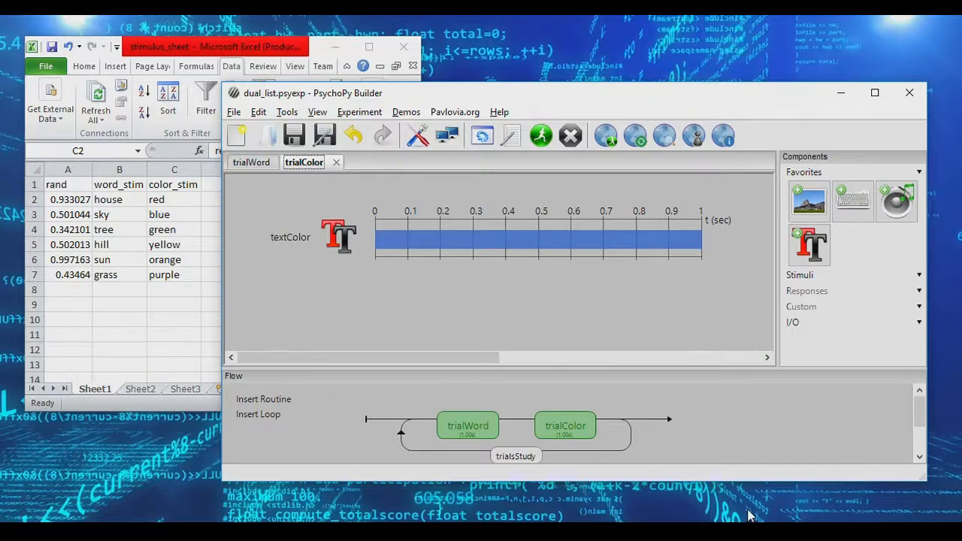
Insert a new column between word_stim and color_stim and enter the header word_type in cell C1
left_click(114, 204)
left_click_drag(114, 201, 111, 277)
left_click(117, 320)
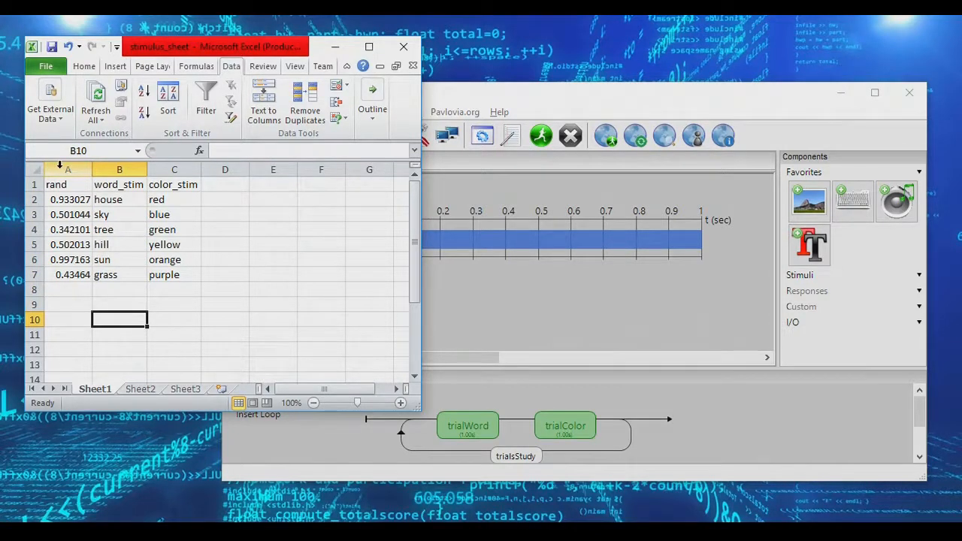
right_click(181, 169)
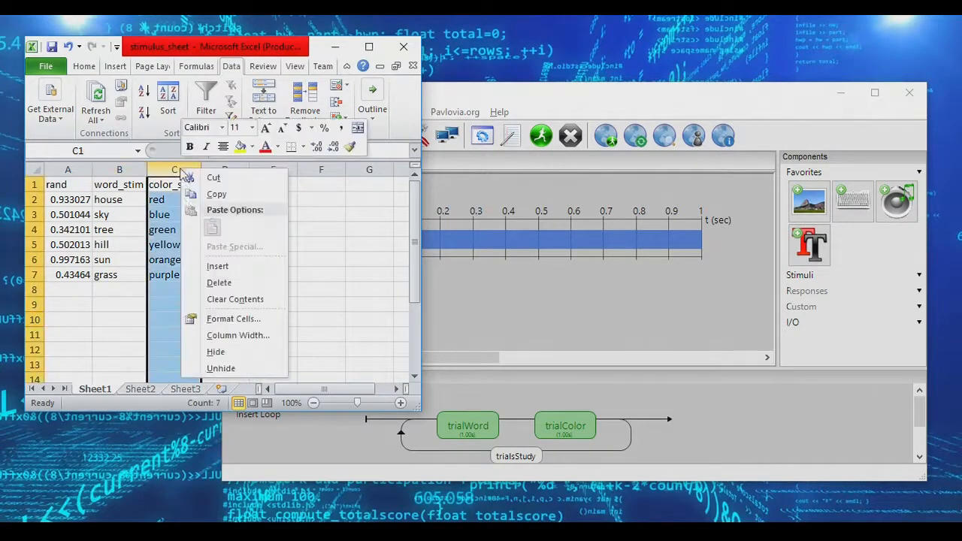
left_click(201, 267)
left_click(180, 184)
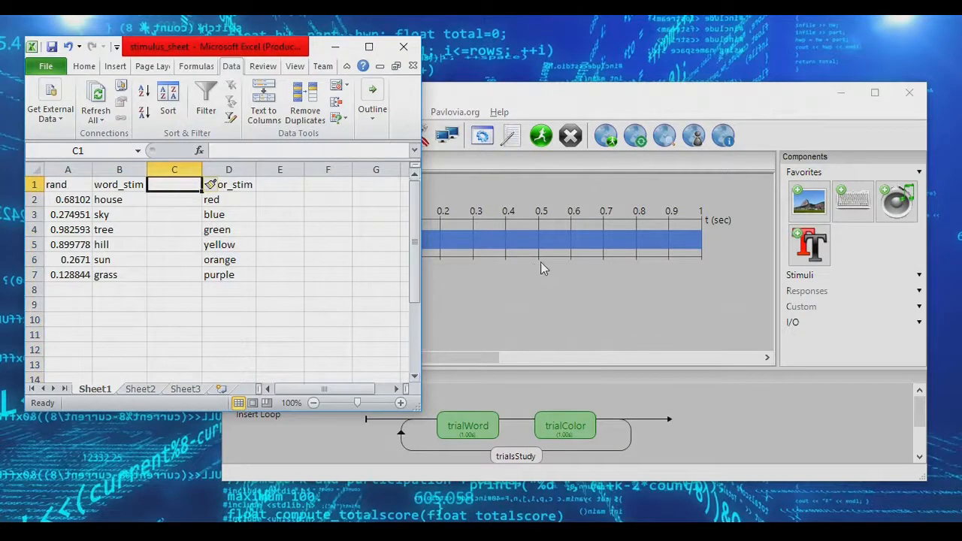
type("word_type")
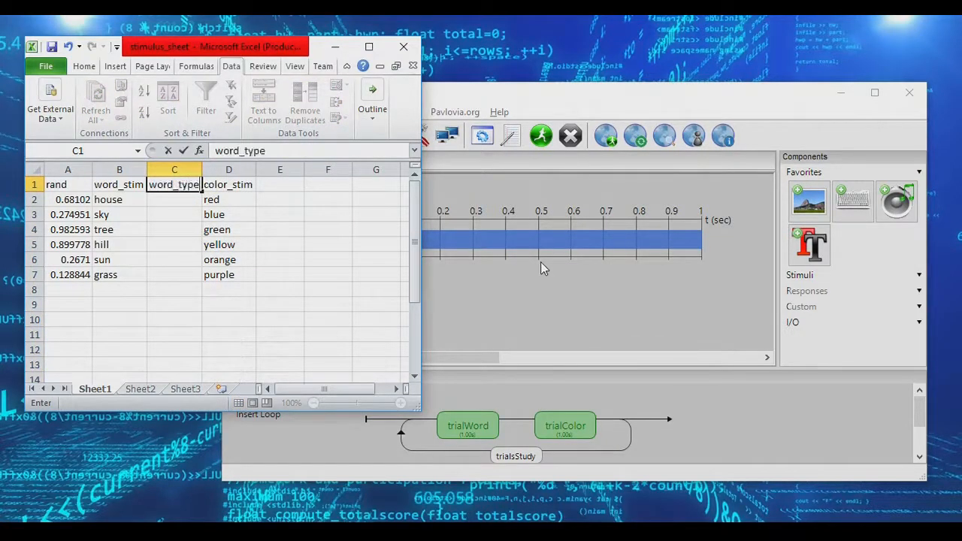
Fill the word_type column in C2 to C7 with alternating entries thing and abstract, starting with thing
key("Return")
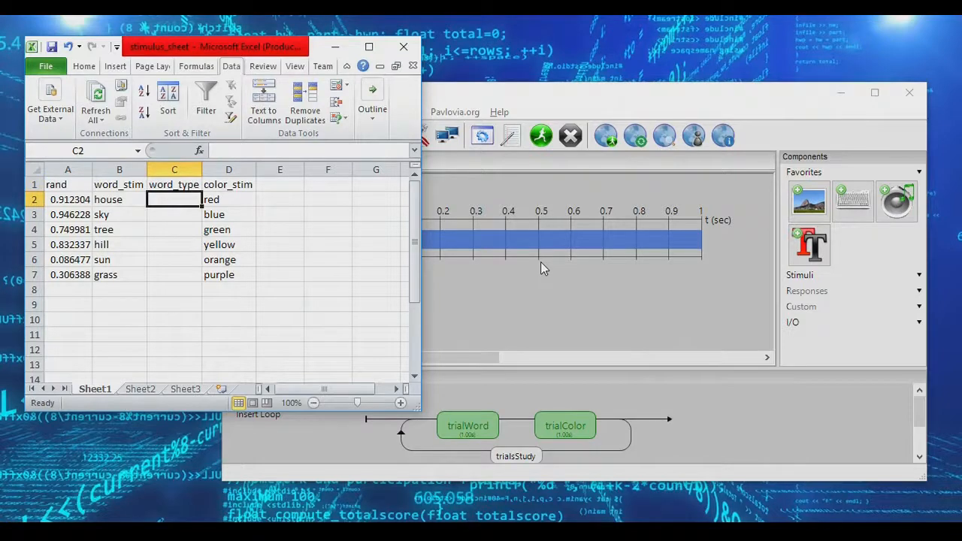
type("thing")
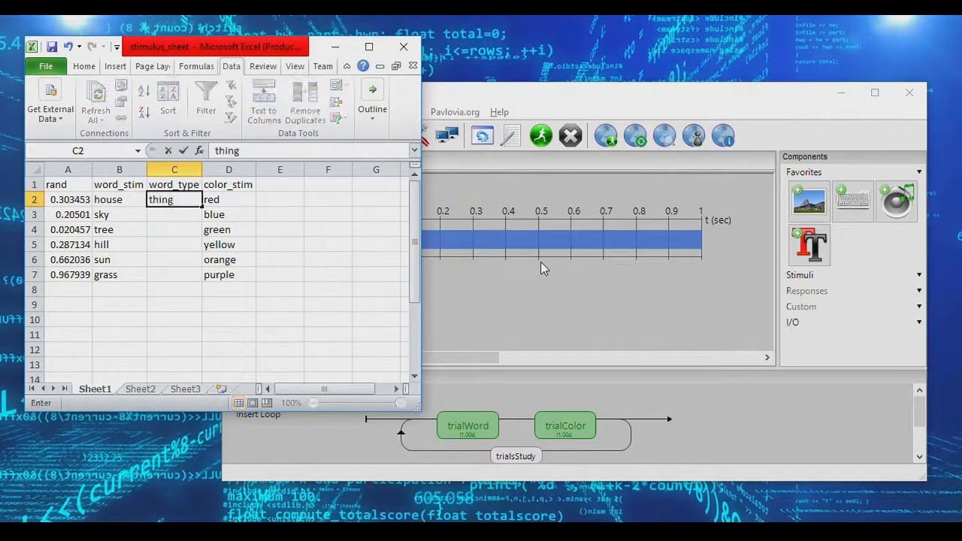
key("Return")
type("abstract")
key("Return")
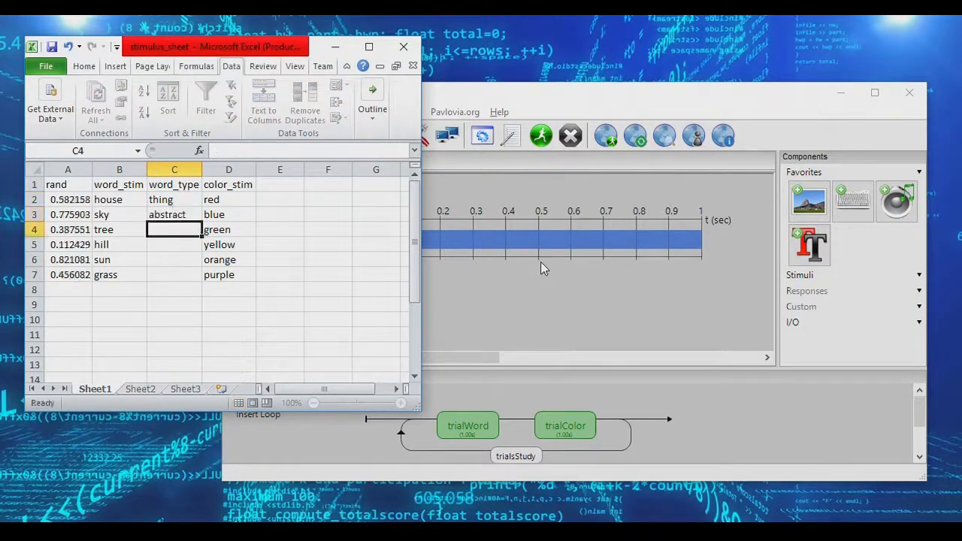
type("thing")
key("Return")
type("abstra")
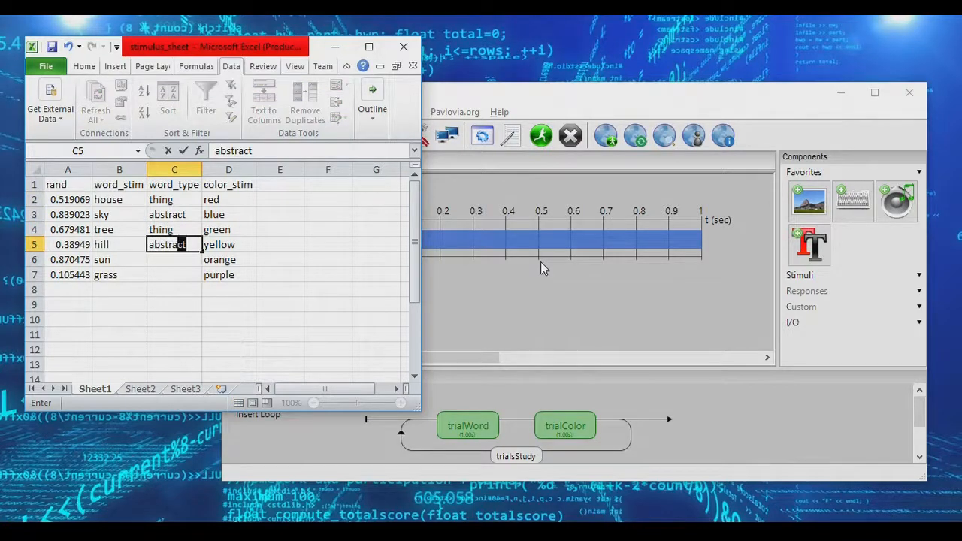
key("Return")
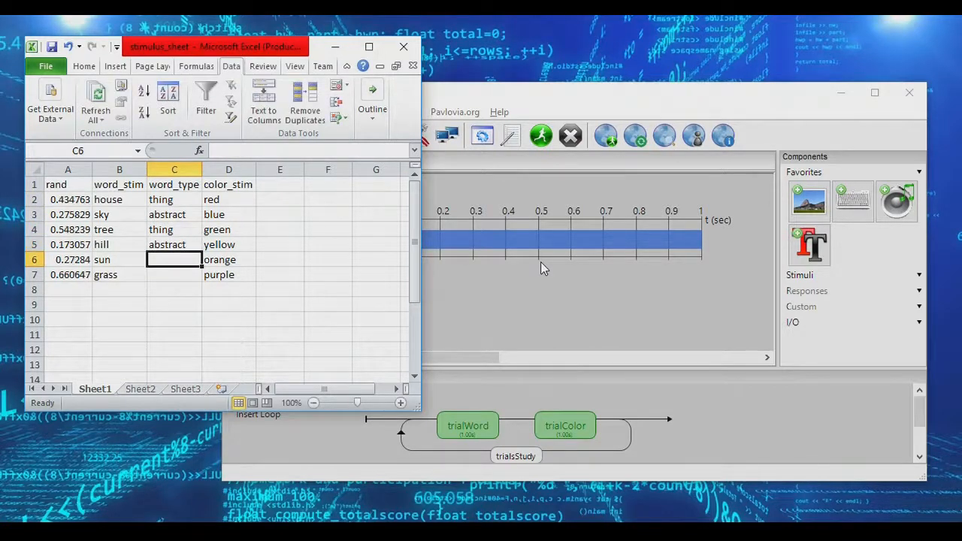
type("thing")
key("Return")
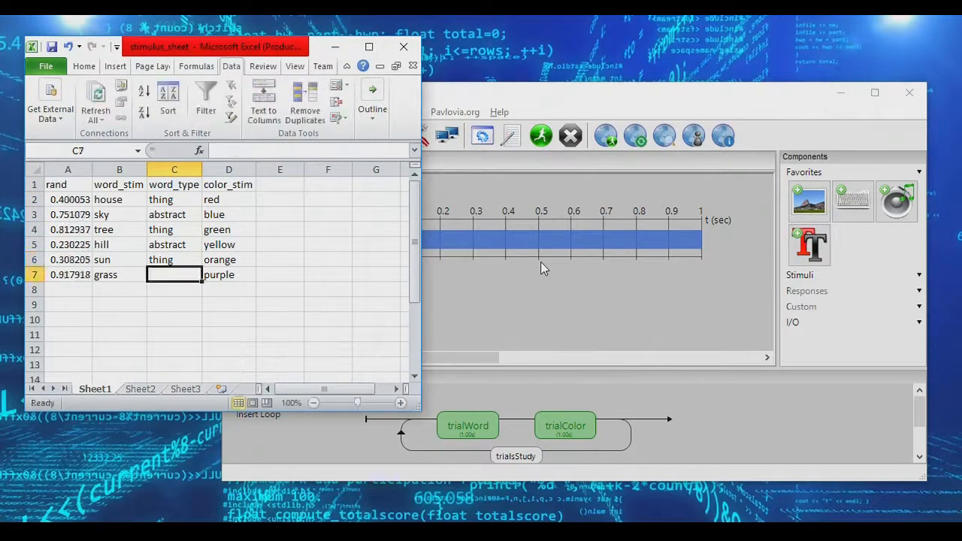
type("abstract")
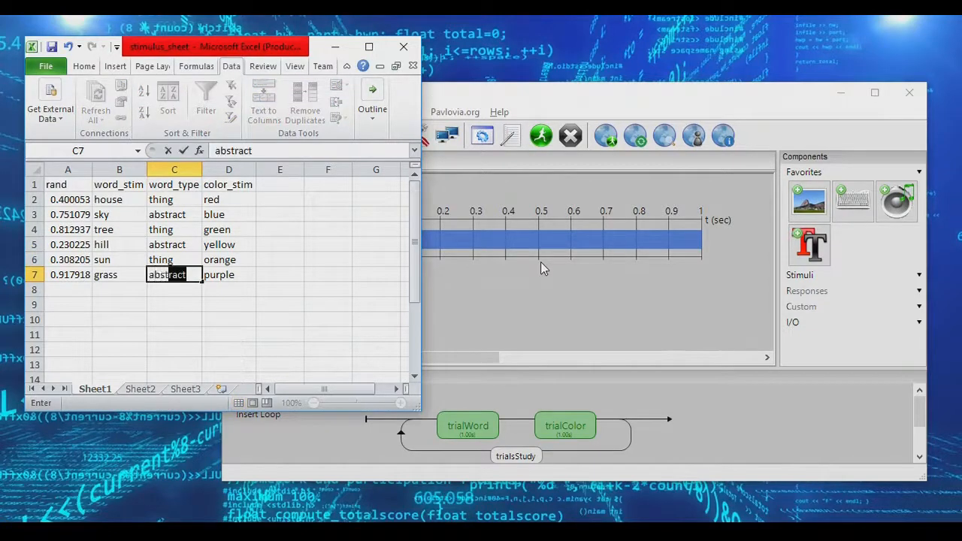
key("Return")
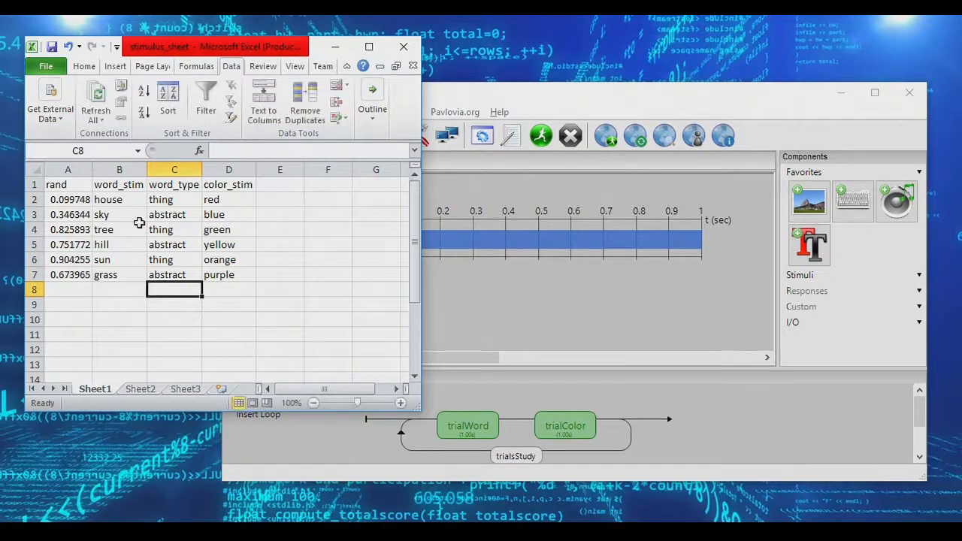
Try shuffling the words by sorting only columns A and B in ascending order of the random numbers, and undo both sorts
left_click(118, 202)
left_click_drag(118, 202, 166, 200)
left_click_drag(121, 215, 161, 215)
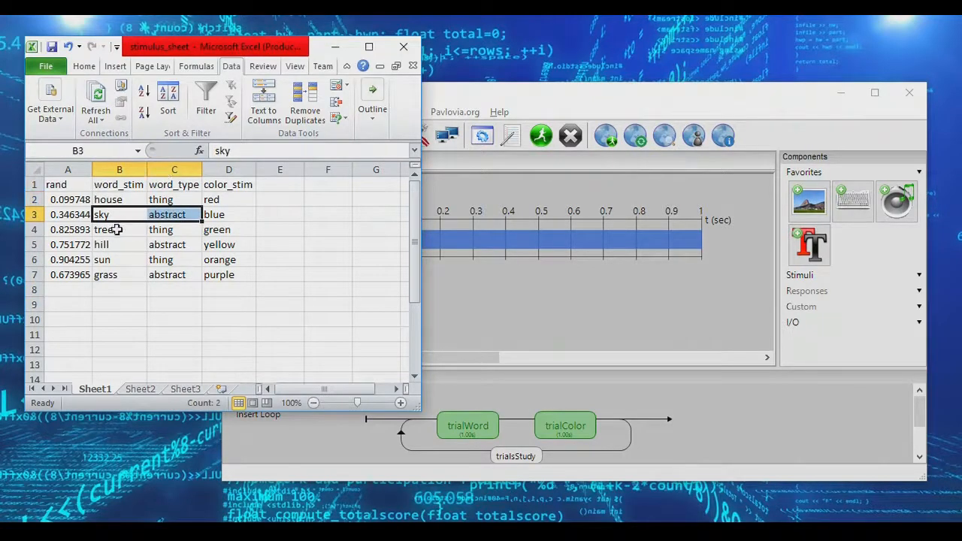
left_click(118, 185)
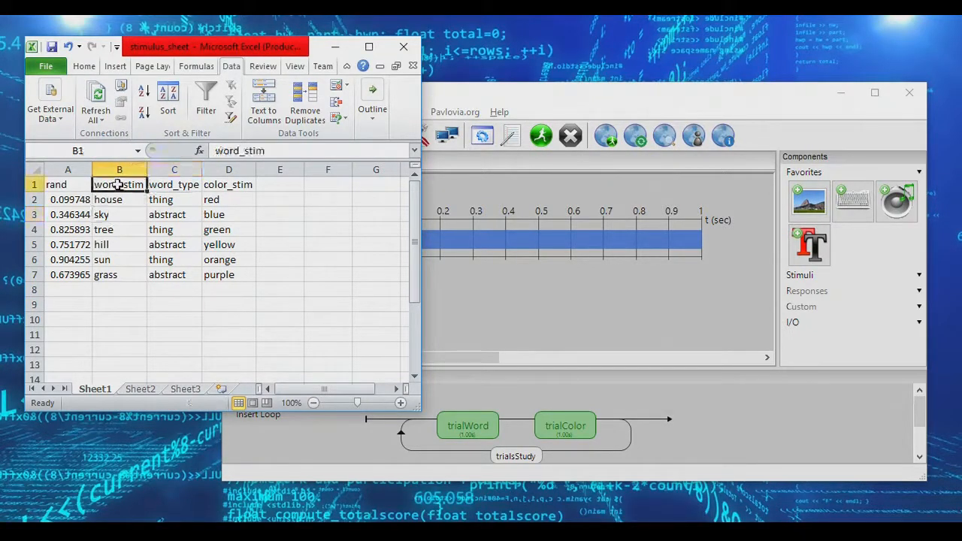
left_click(174, 185)
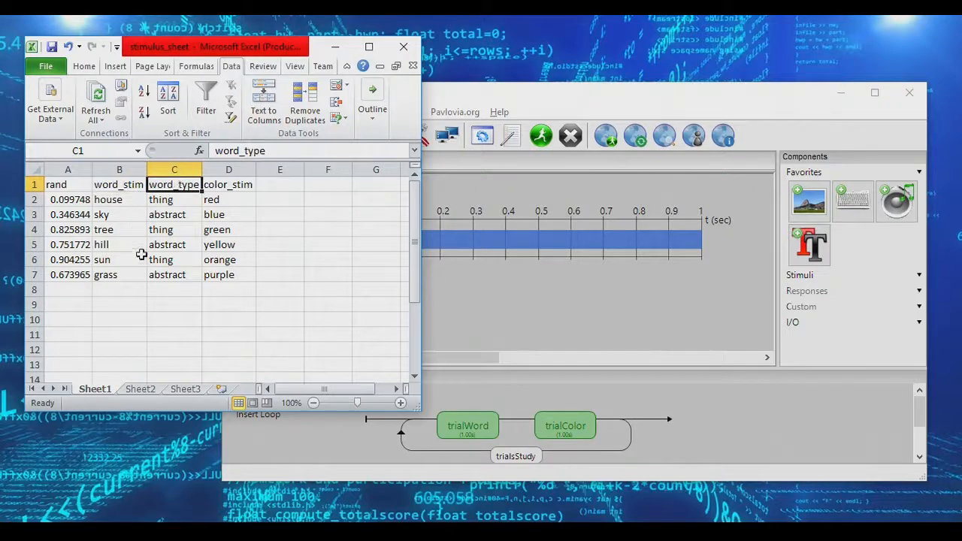
left_click_drag(68, 168, 112, 166)
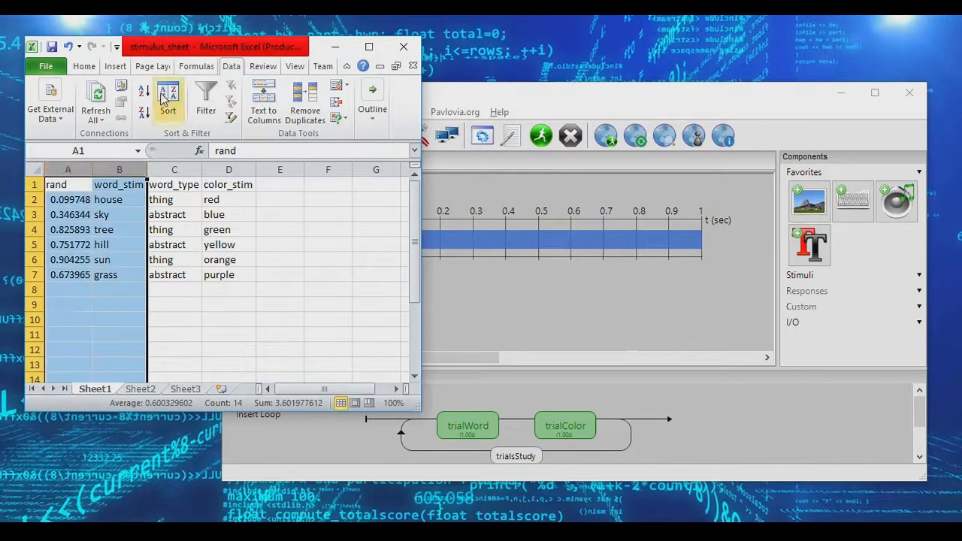
left_click(144, 91)
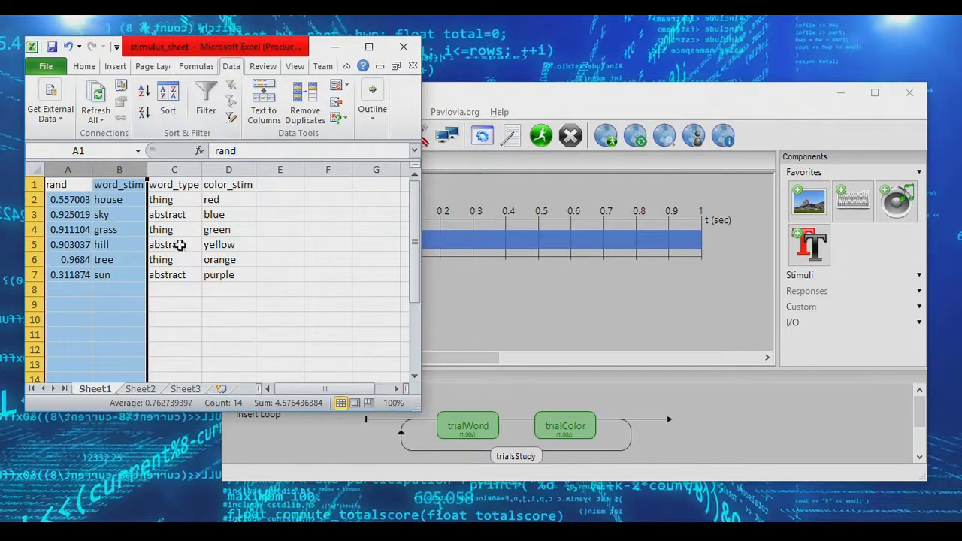
left_click(144, 92)
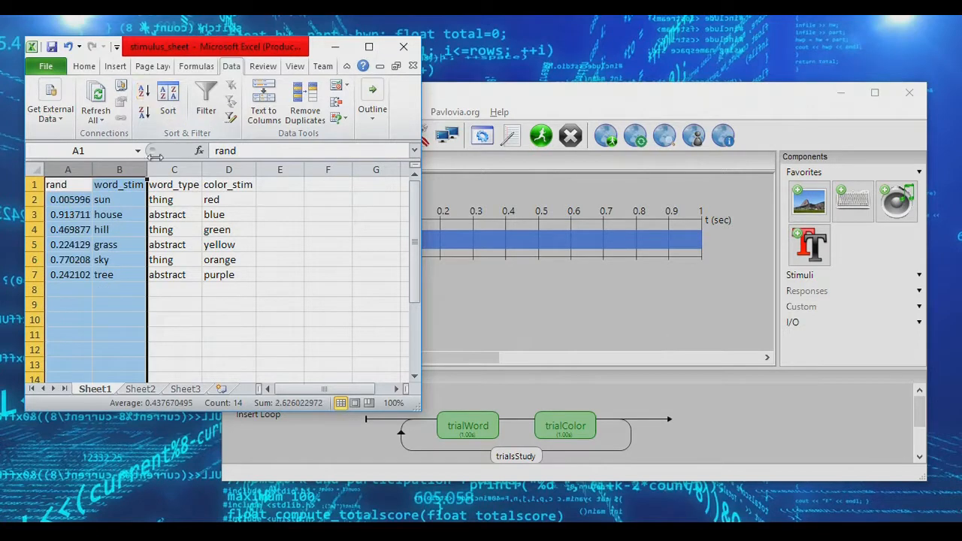
left_click(215, 343)
key("ctrl+z")
key("ctrl+z")
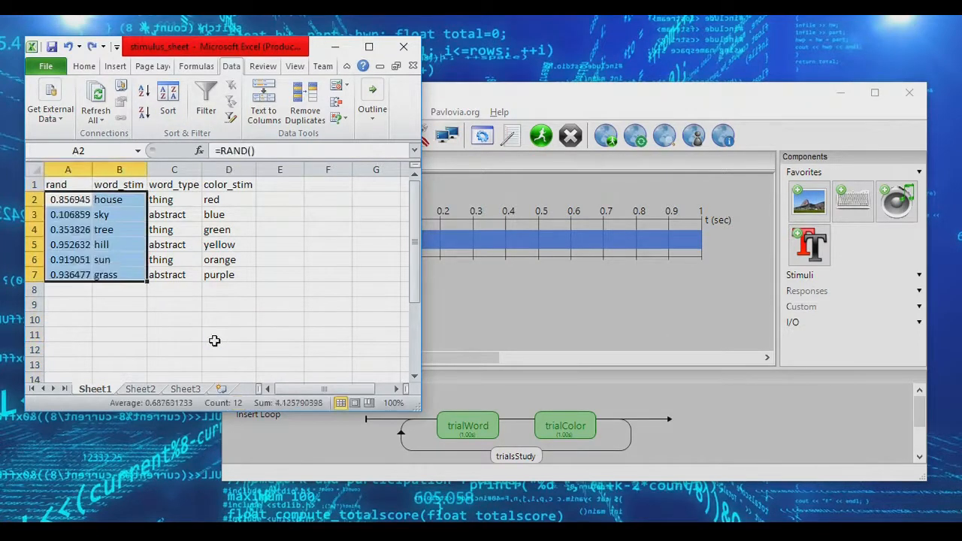
left_click(196, 311)
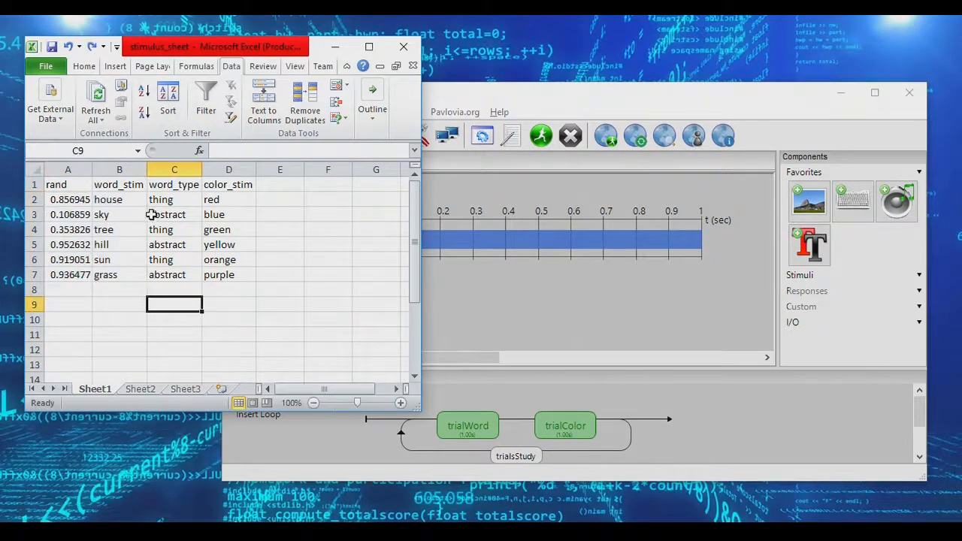
Shuffle the words together with their types by repeatedly sorting columns A to C in ascending order of the random numbers
left_click(64, 165)
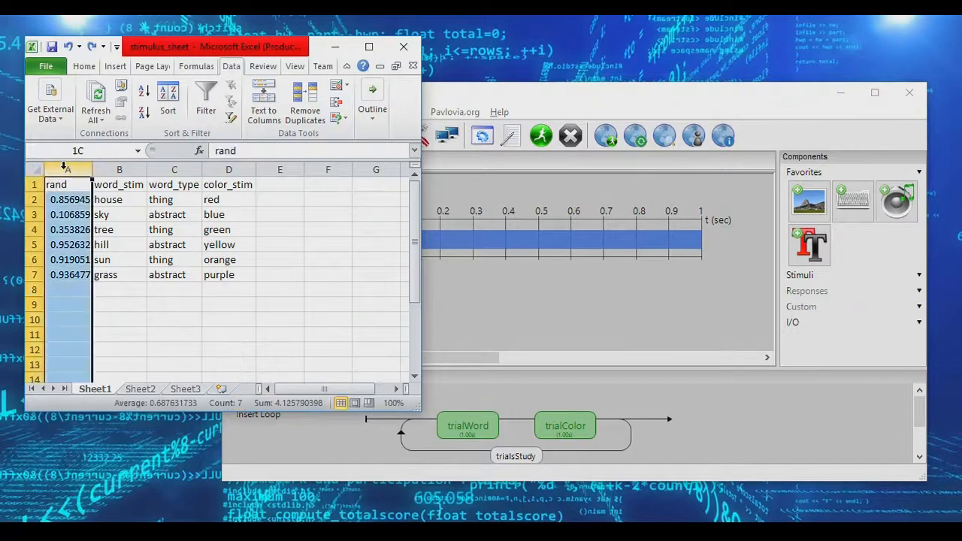
left_click_drag(64, 165, 173, 169)
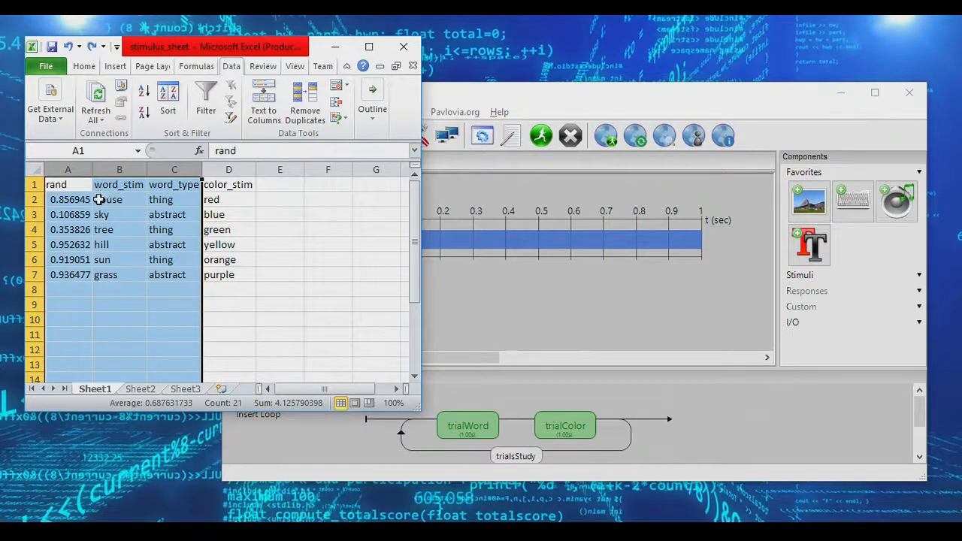
left_click(140, 93)
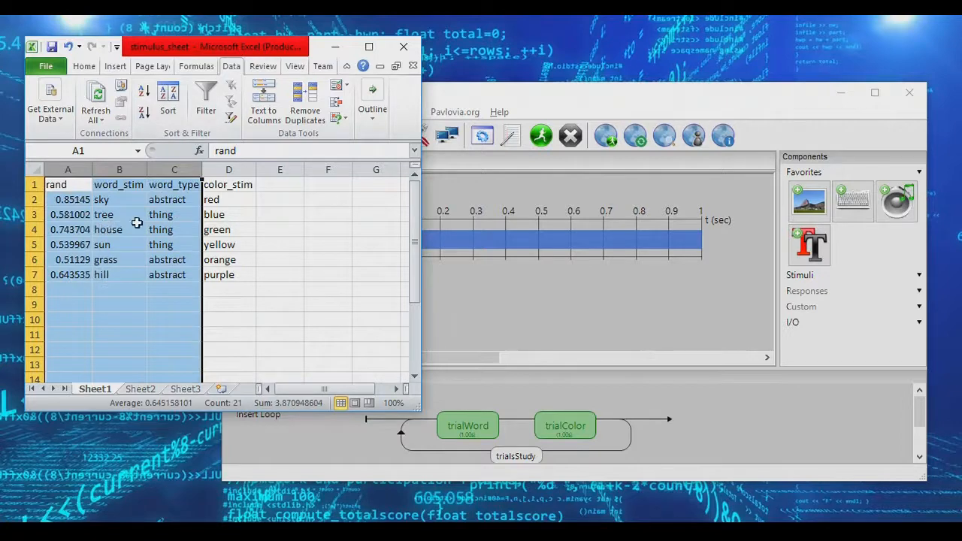
left_click(141, 93)
left_click(142, 93)
left_click(141, 93)
left_click(142, 93)
left_click(141, 93)
left_click(141, 92)
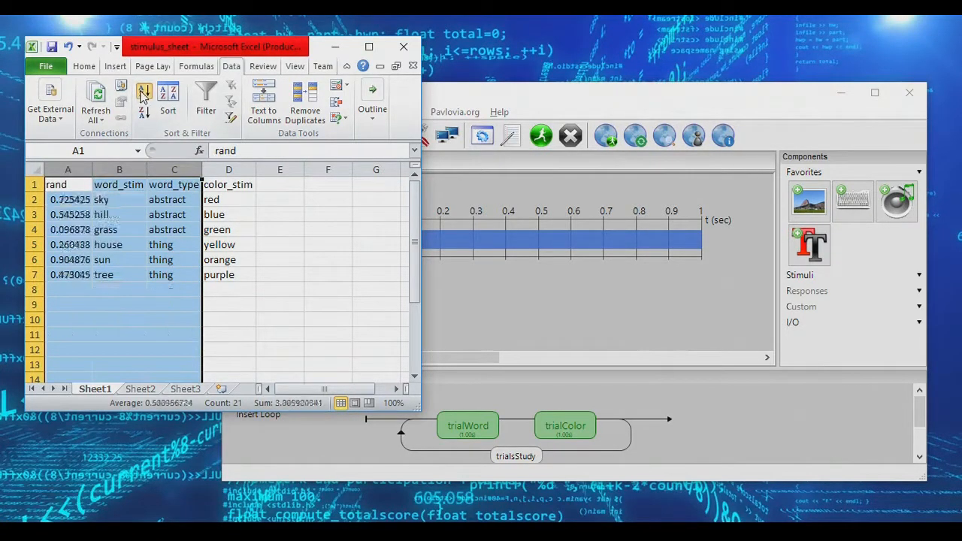
left_click(141, 93)
left_click(141, 92)
left_click(141, 93)
left_click(141, 92)
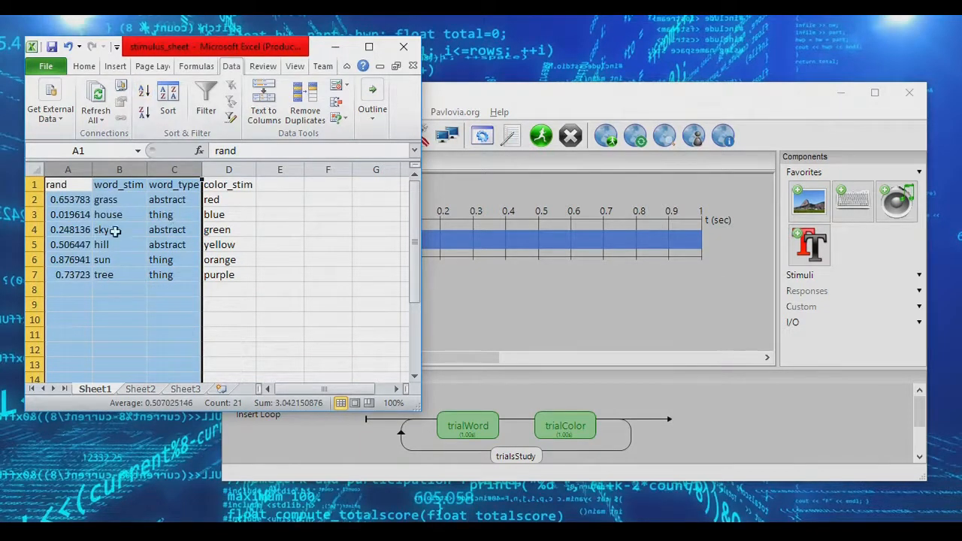
left_click(142, 93)
left_click(143, 92)
left_click(143, 93)
left_click(142, 200)
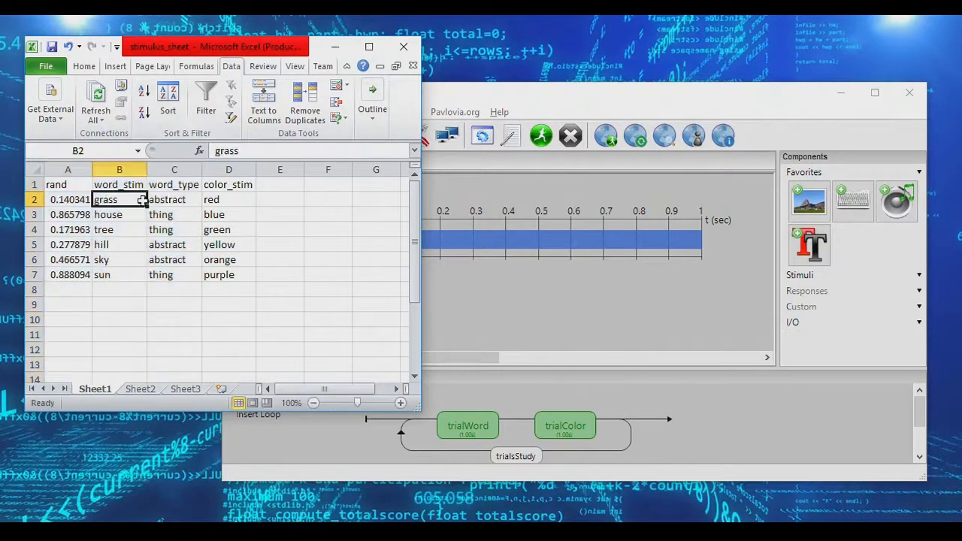
left_click_drag(142, 200, 163, 200)
left_click_drag(166, 167, 68, 170)
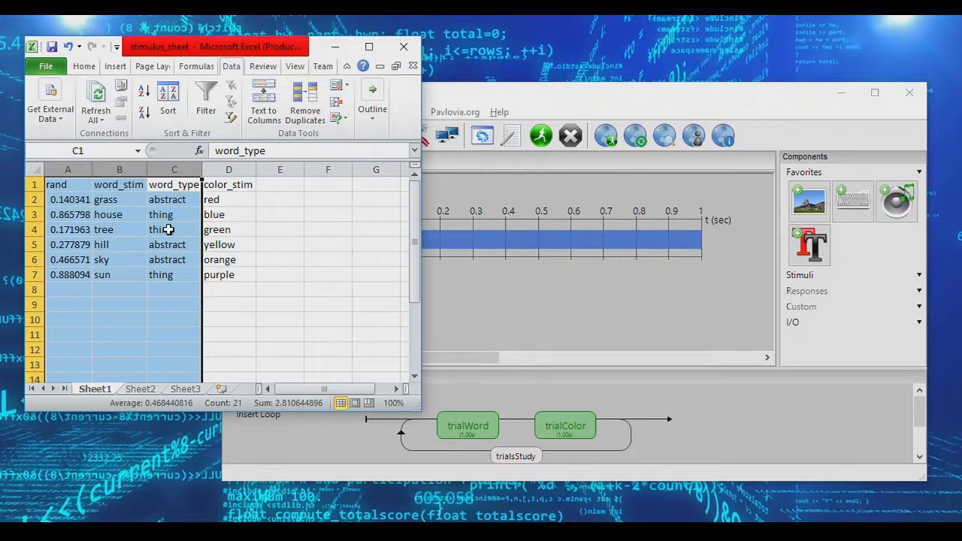
Insert a new column between word_type and color_stim and enter the header rand2 in cell D1
left_click(69, 168)
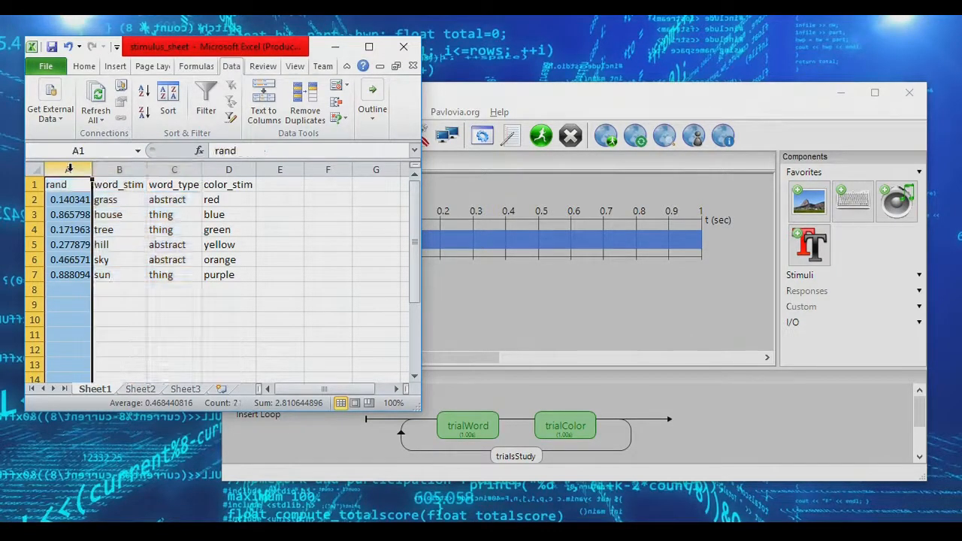
right_click(228, 169)
left_click(267, 278)
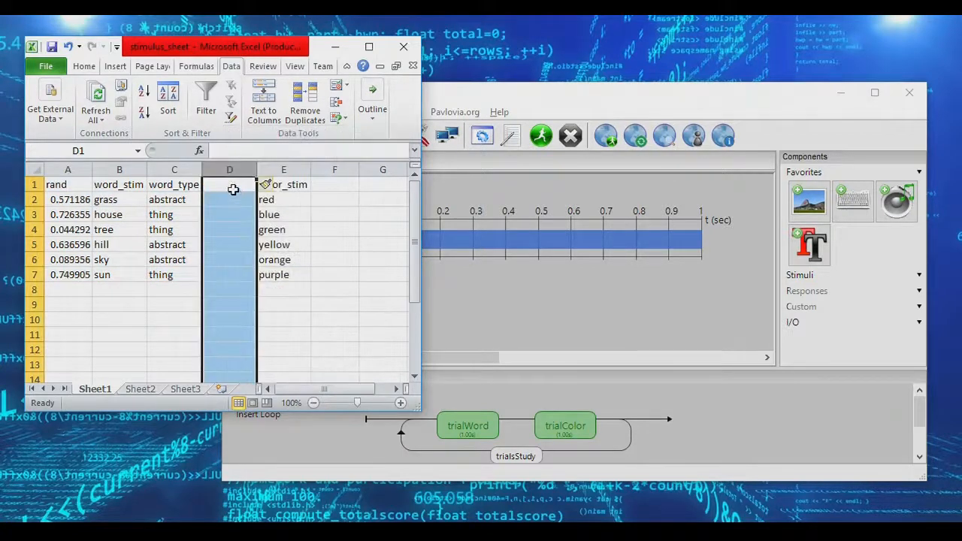
left_click(233, 188)
type("rand")
key("Return")
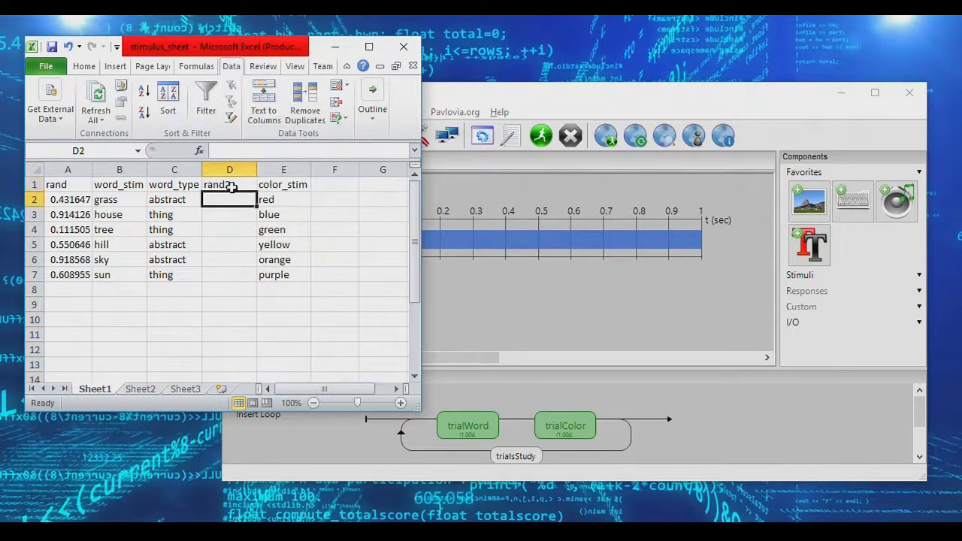
Enter the formula =rand() in D2 and copy it down through D7 to fill the rand2 column
type("=rand()")
key("Return")
key("Up")
key("ctrl+c")
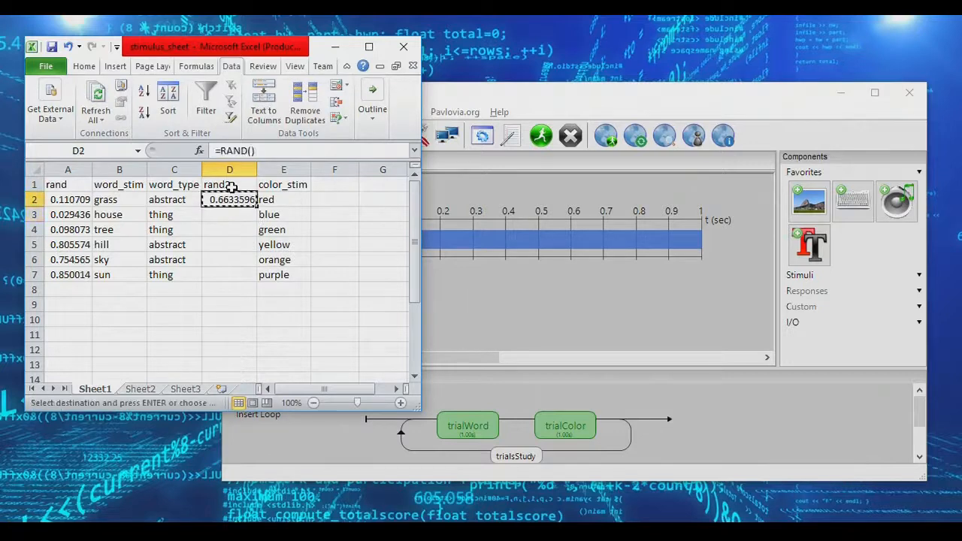
key("shift+Down")
key("shift+Down")
key("shift+Down")
key("shift+Down")
key("shift+Down")
key("ctrl+v")
key("Right")
key("Left")
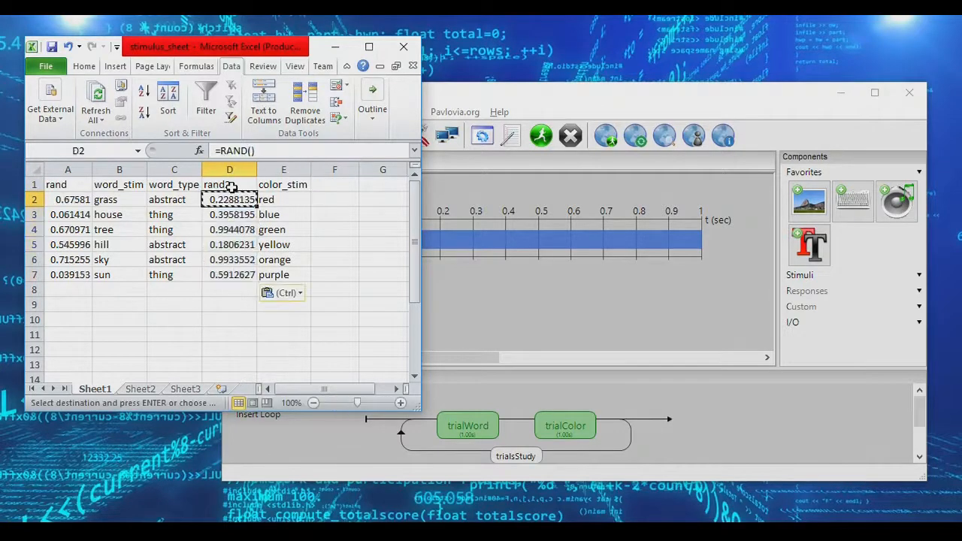
key("Up")
Shuffle the colors independently by repeatedly sorting the rand2 and color_stim columns together in ascending order of rand2
left_click_drag(229, 169, 284, 169)
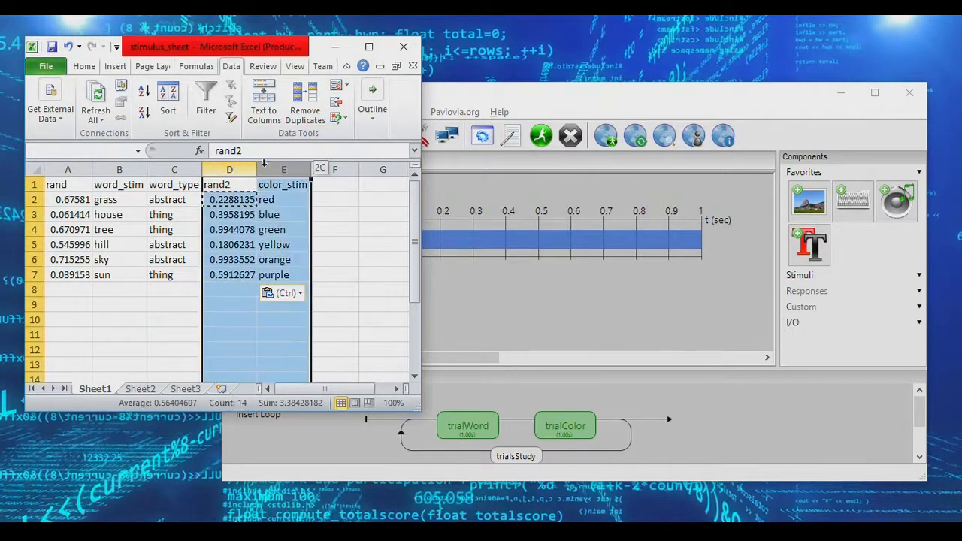
left_click(144, 91)
left_click(145, 91)
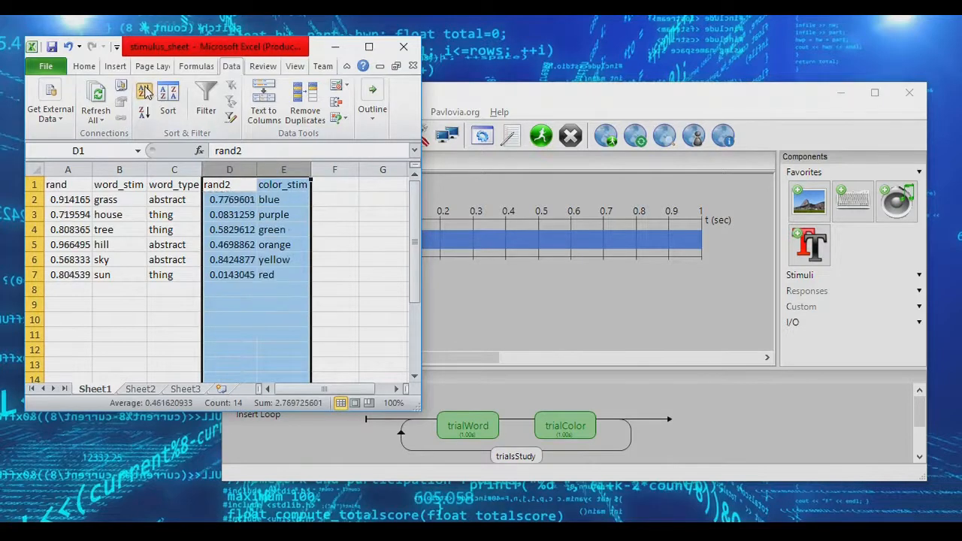
left_click(145, 91)
left_click(145, 91)
left_click(144, 91)
left_click(144, 91)
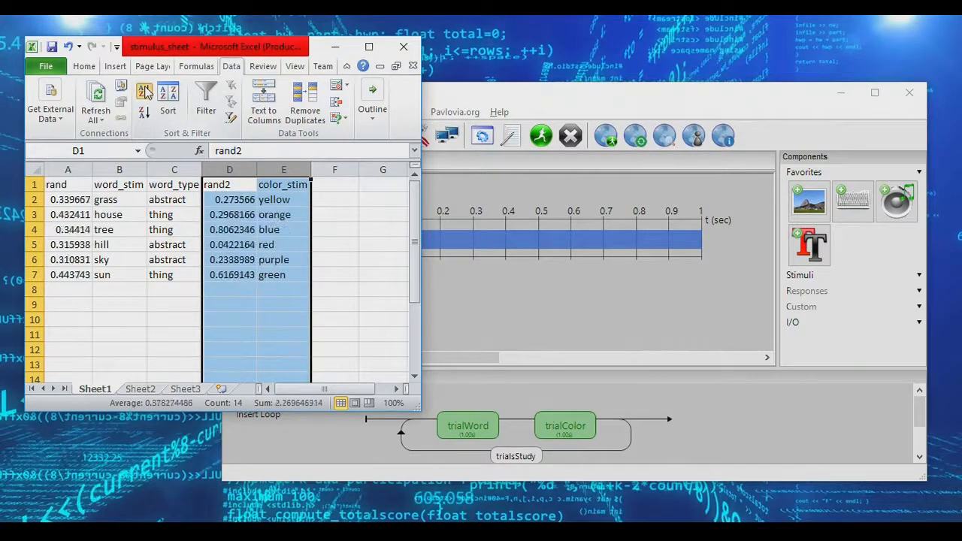
left_click(144, 91)
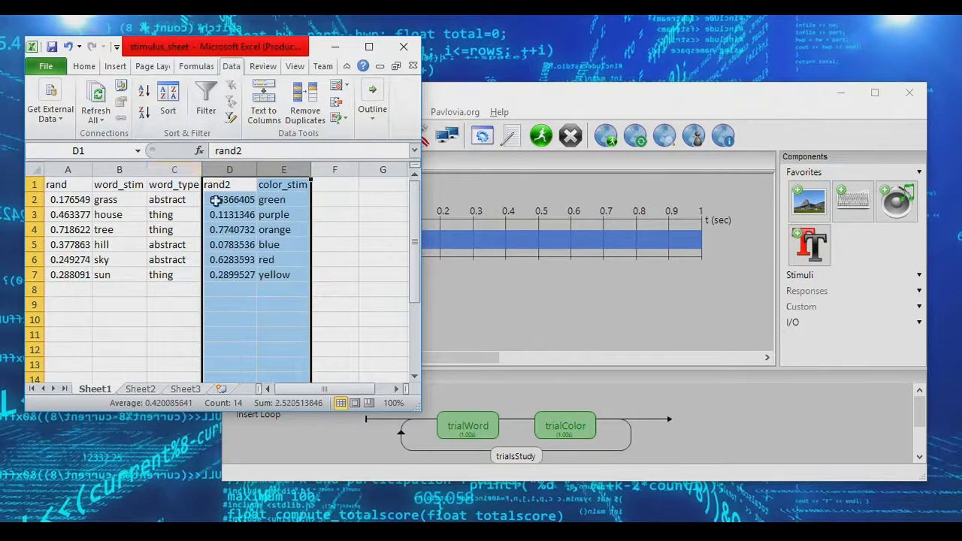
Add a num_stim column in F with the header in F1 and the numbers 1 to 6 in F2 through F7
left_click(330, 189)
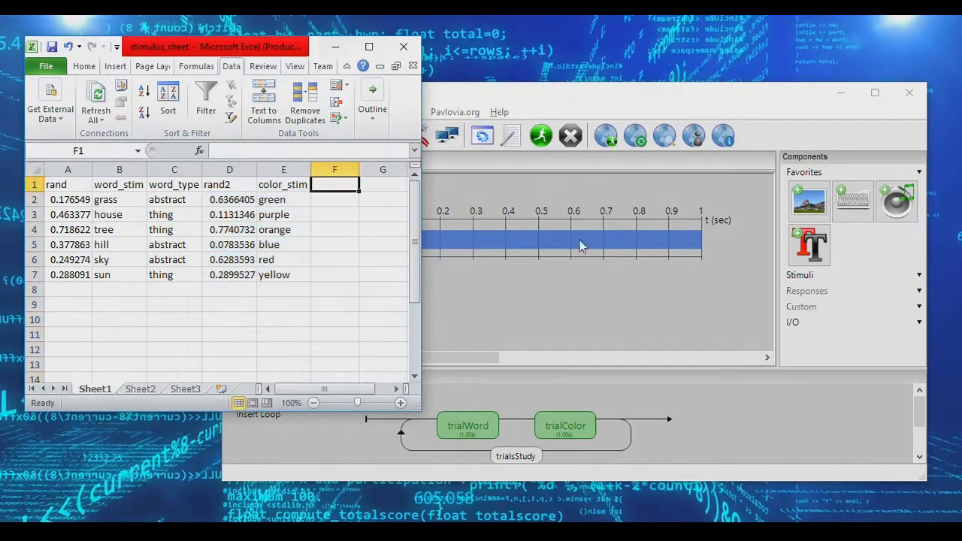
type("num")
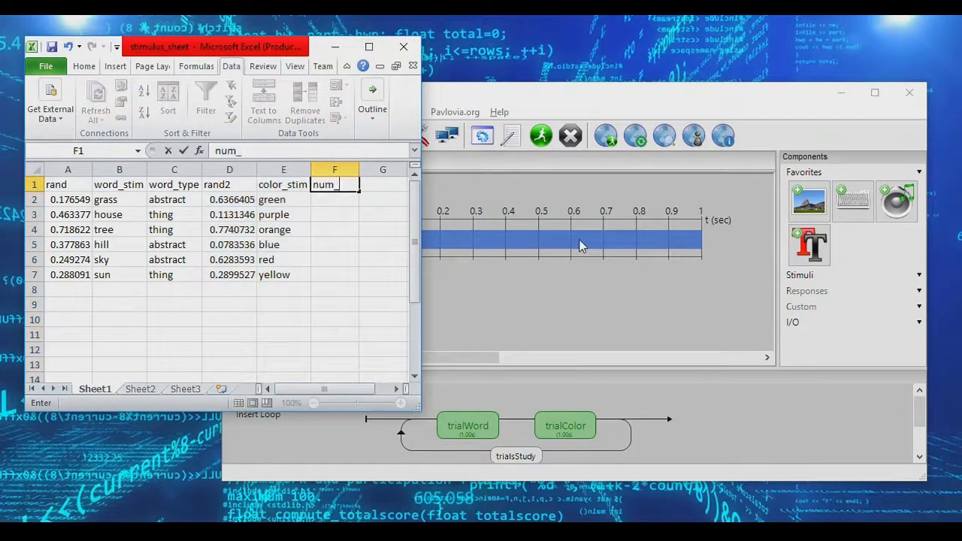
type("_stim")
key("Return")
type("1 2 3 ")
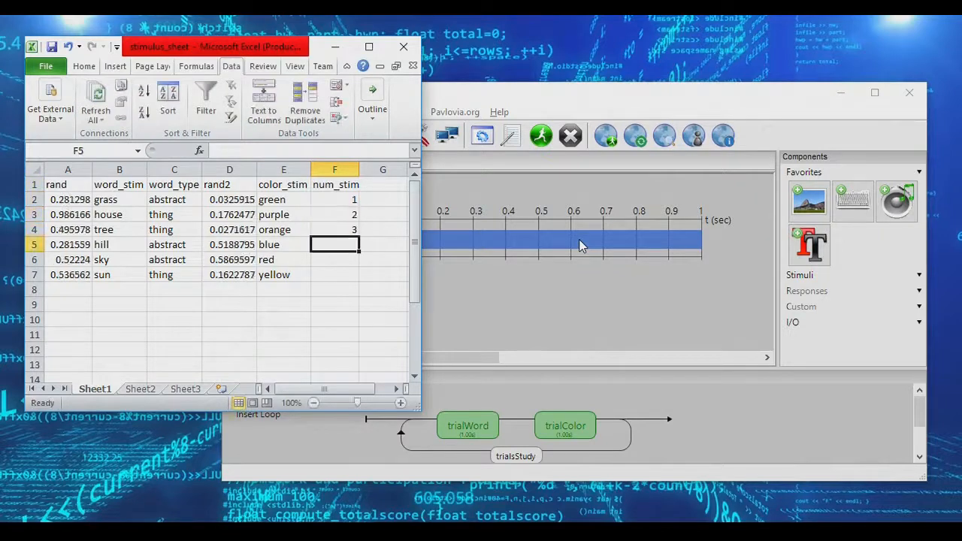
type("4 5 6")
key("Return")
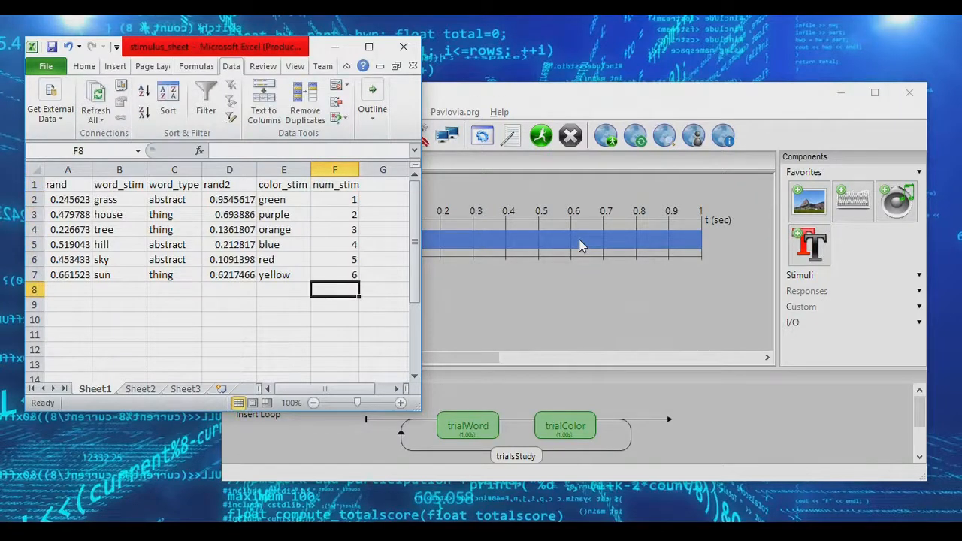
Sort the rand, word_stim and word_type columns together in ascending order of word_type
left_click_drag(119, 169, 169, 170)
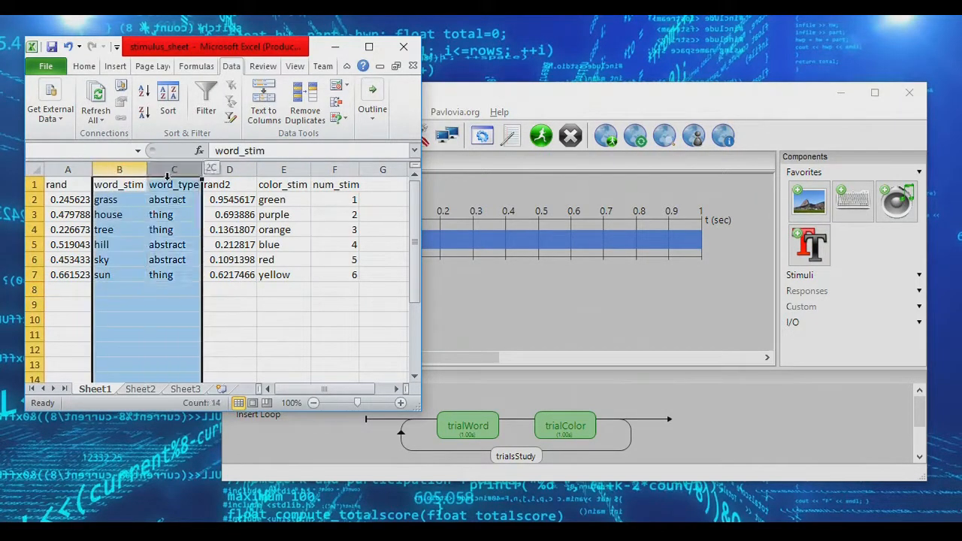
left_click(283, 169)
left_click(339, 169)
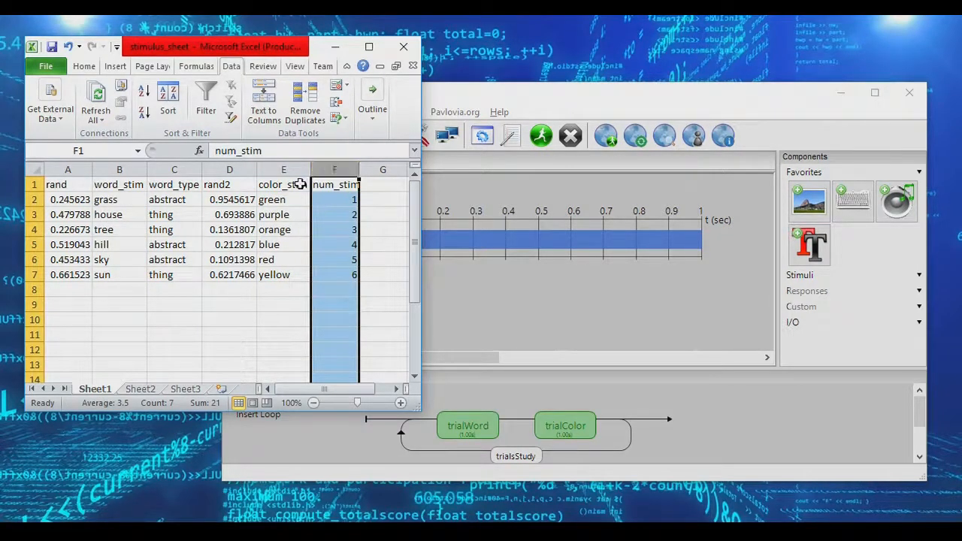
left_click_drag(174, 160, 64, 169)
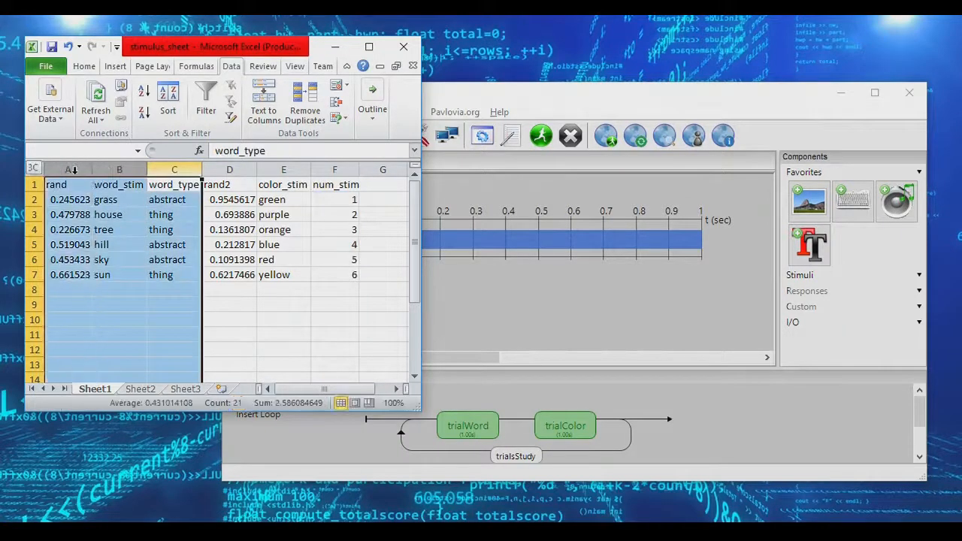
left_click(145, 91)
left_click(145, 91)
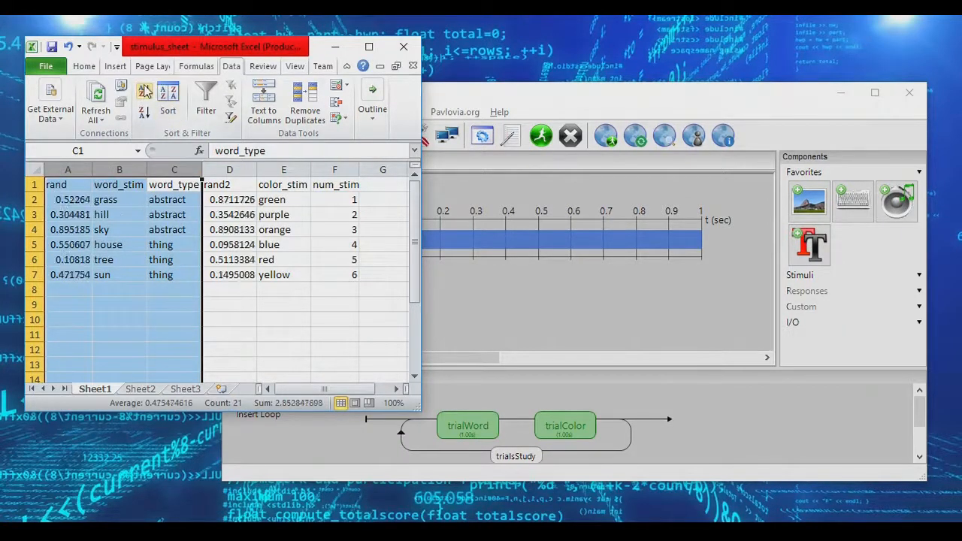
left_click(145, 90)
left_click_drag(283, 201, 344, 217)
left_click_drag(175, 169, 67, 169)
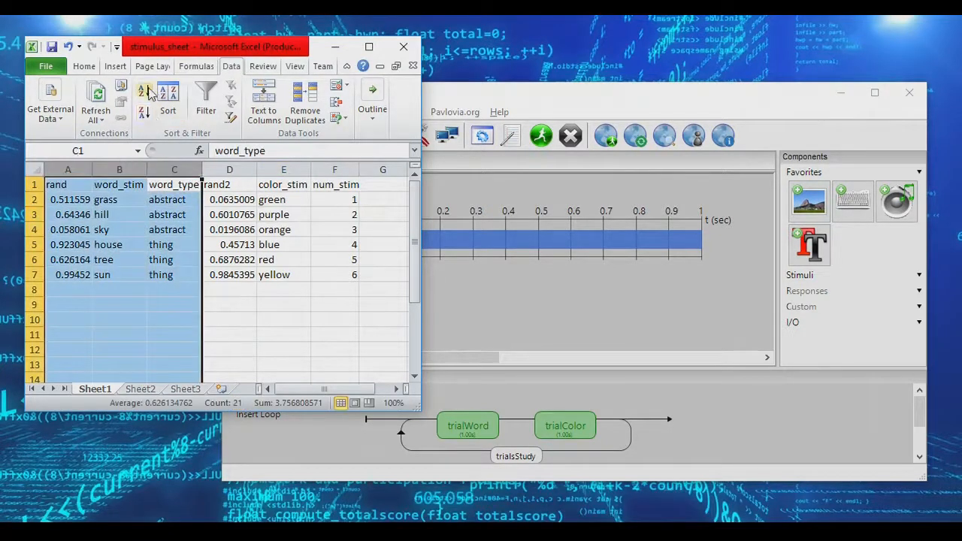
left_click(148, 92)
Reshuffle the colors by repeatedly sorting the rand2 and color_stim columns together in ascending order of rand2
left_click(233, 170)
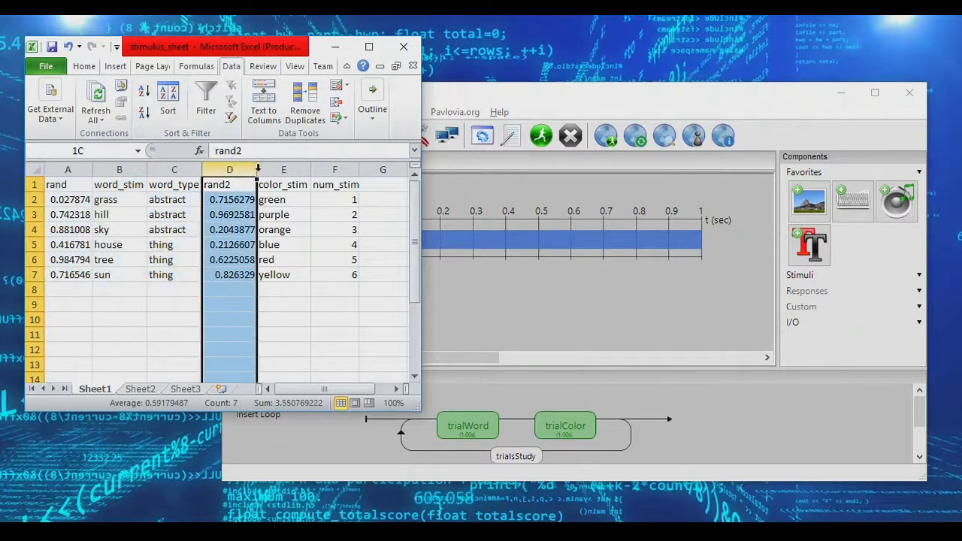
left_click_drag(252, 170, 286, 169)
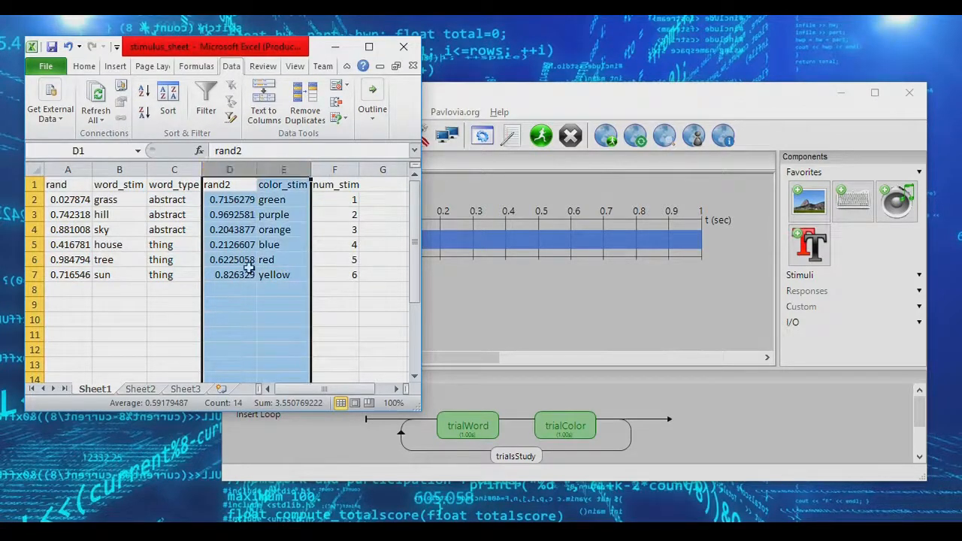
left_click(144, 92)
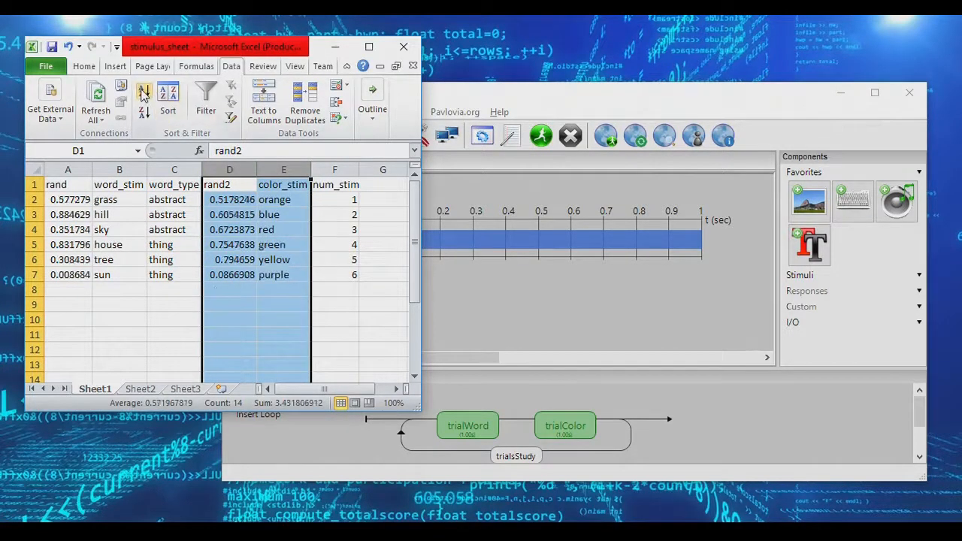
left_click(145, 91)
left_click(144, 91)
left_click(144, 91)
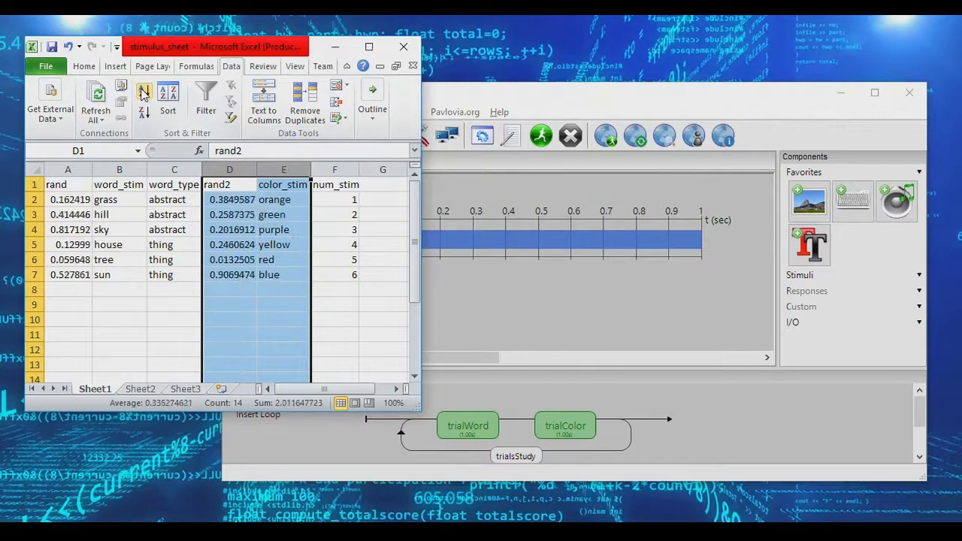
left_click(144, 91)
left_click(145, 92)
left_click(144, 92)
left_click(144, 92)
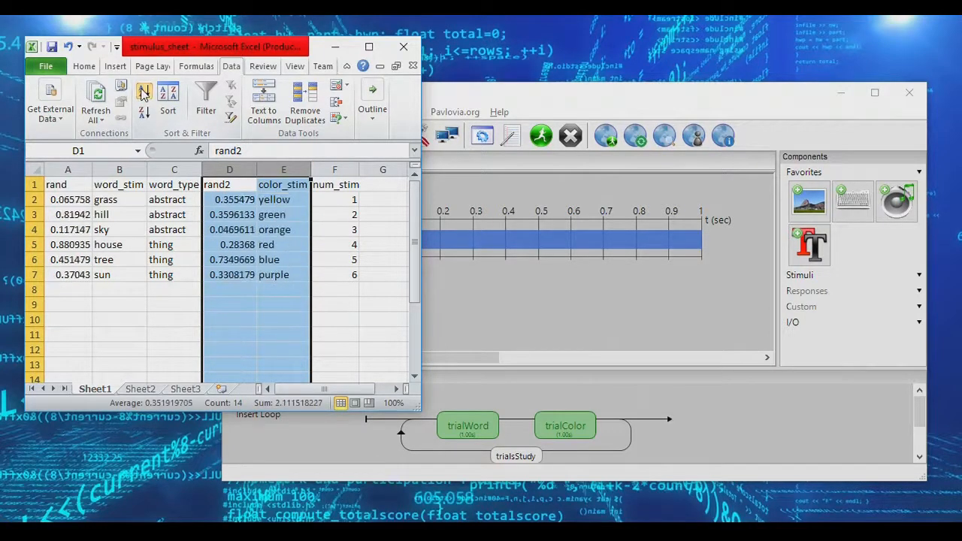
left_click(144, 91)
left_click(144, 92)
left_click(145, 91)
left_click(144, 92)
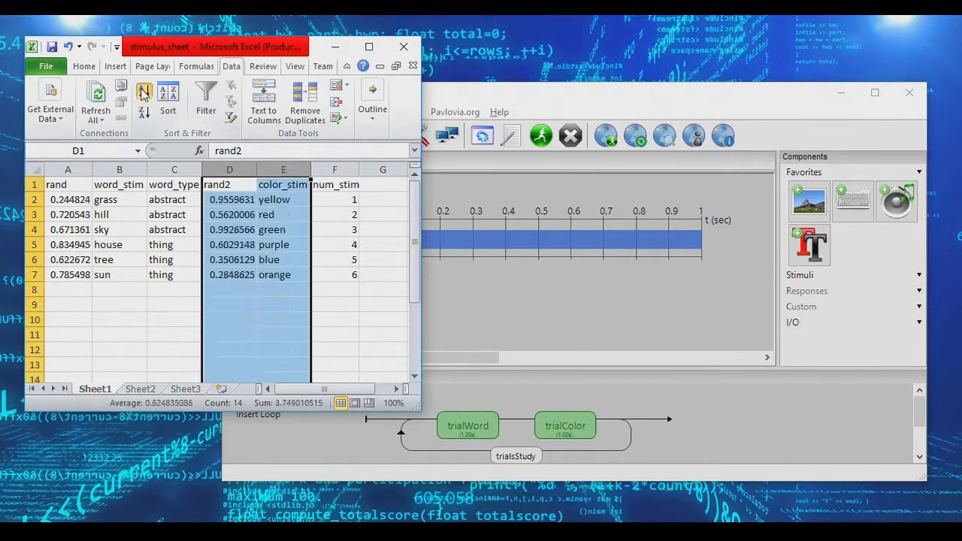
left_click(145, 91)
Reshuffle the words with their types by sorting columns A to C in ascending order of rand, leaving num_stim out of the sort
left_click(165, 200)
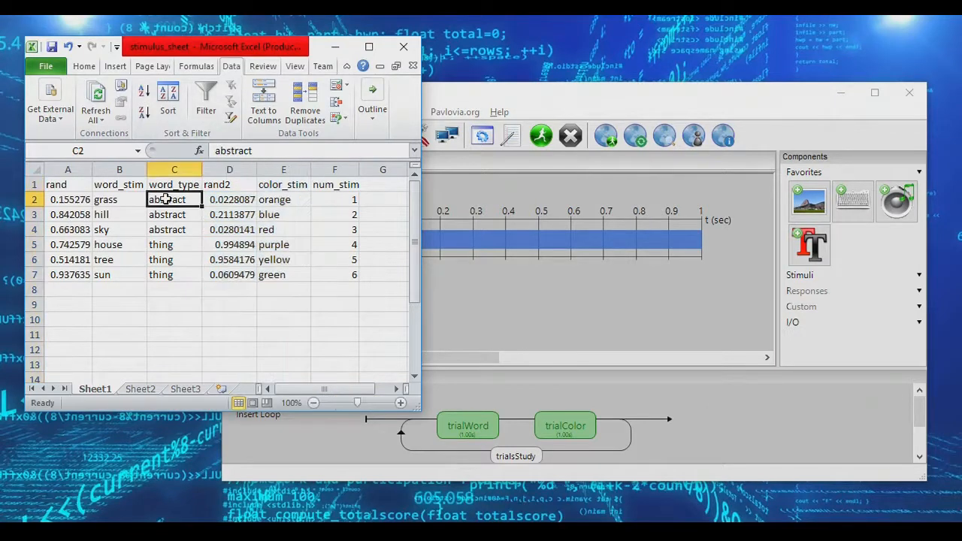
left_click_drag(165, 199, 166, 275)
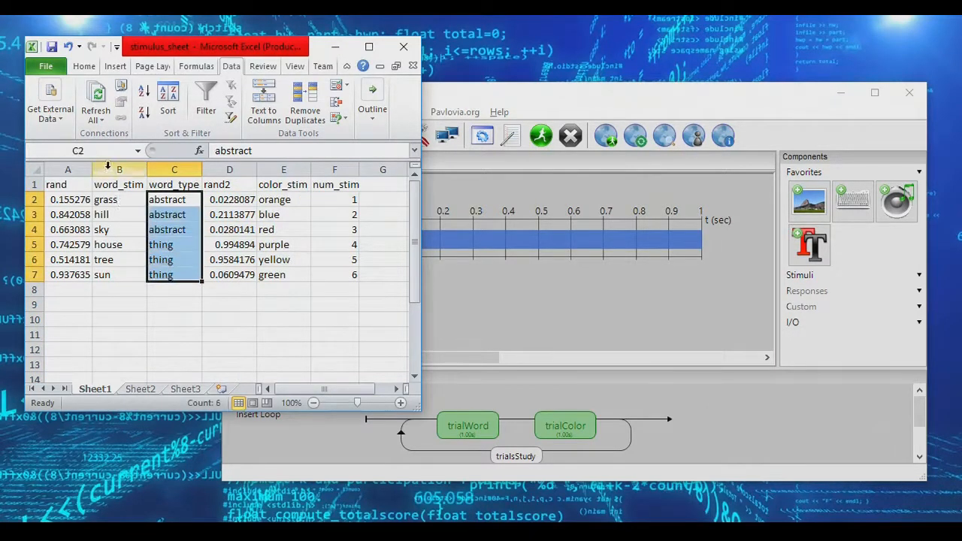
left_click_drag(60, 167, 175, 167)
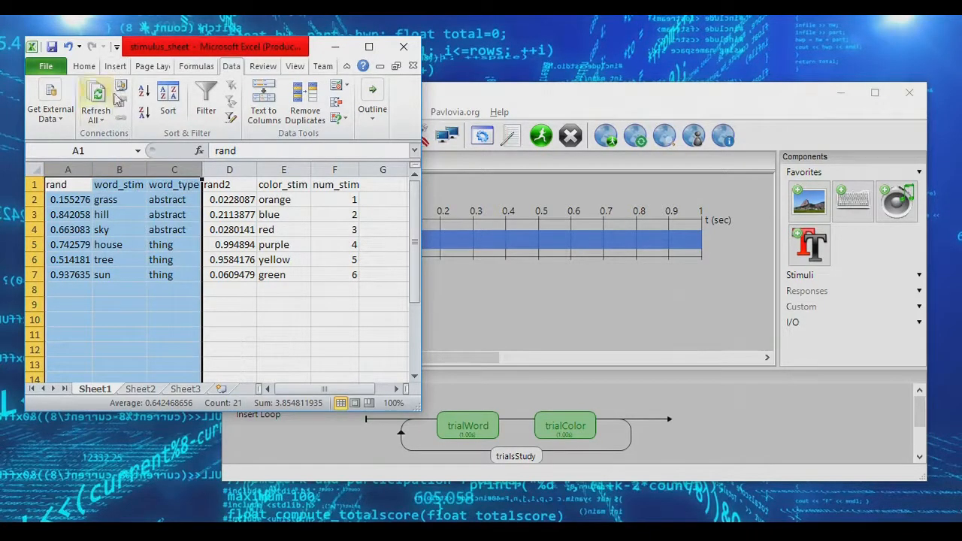
left_click(143, 91)
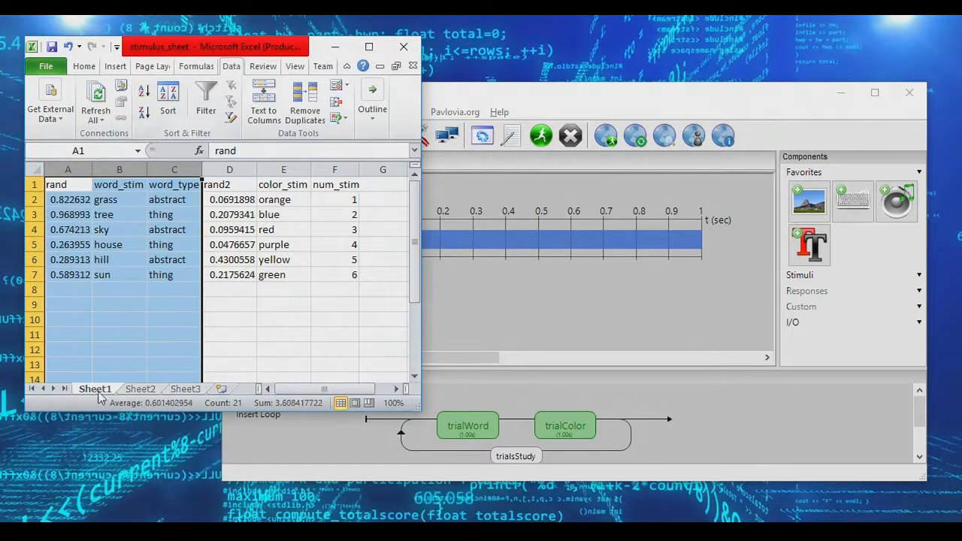
left_click(144, 91)
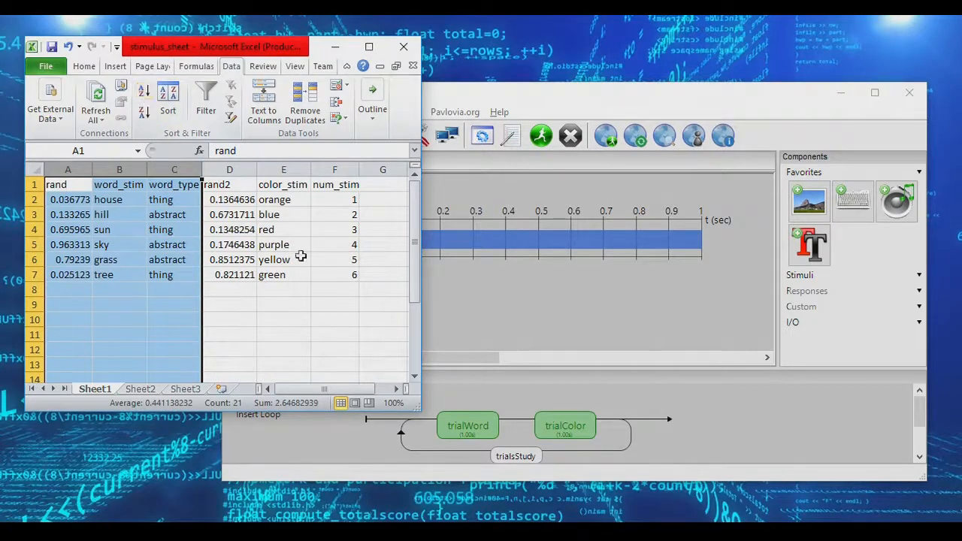
left_click(332, 167)
left_click(272, 346)
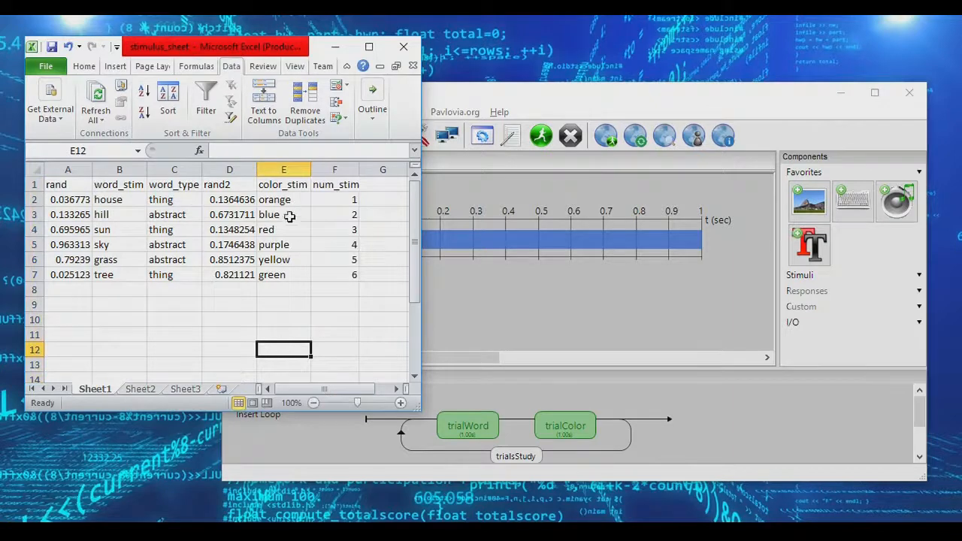
Compare the trialWord and trialColor routines in PsychoPy Builder with the Excel sheet's stimulus headers, row 2 and column groups
left_click(380, 444)
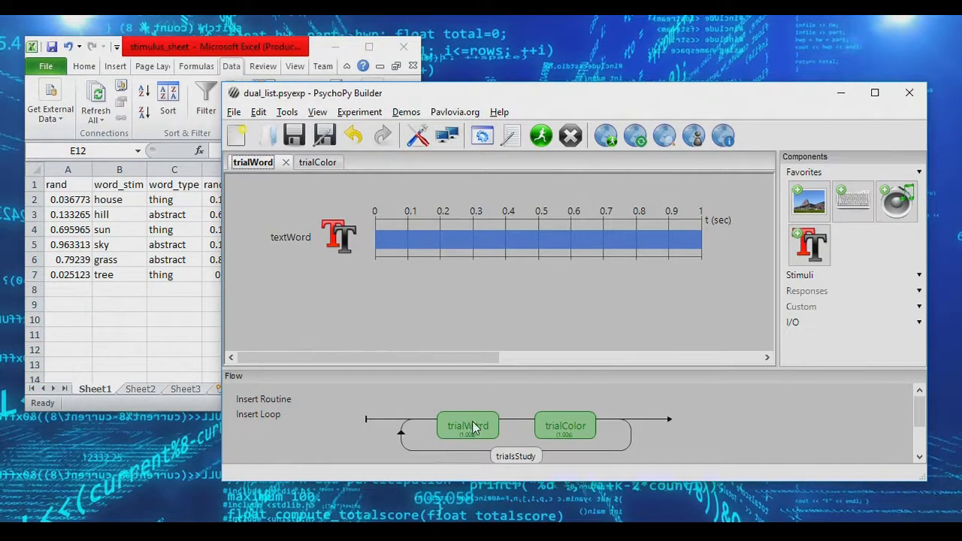
left_click(573, 432)
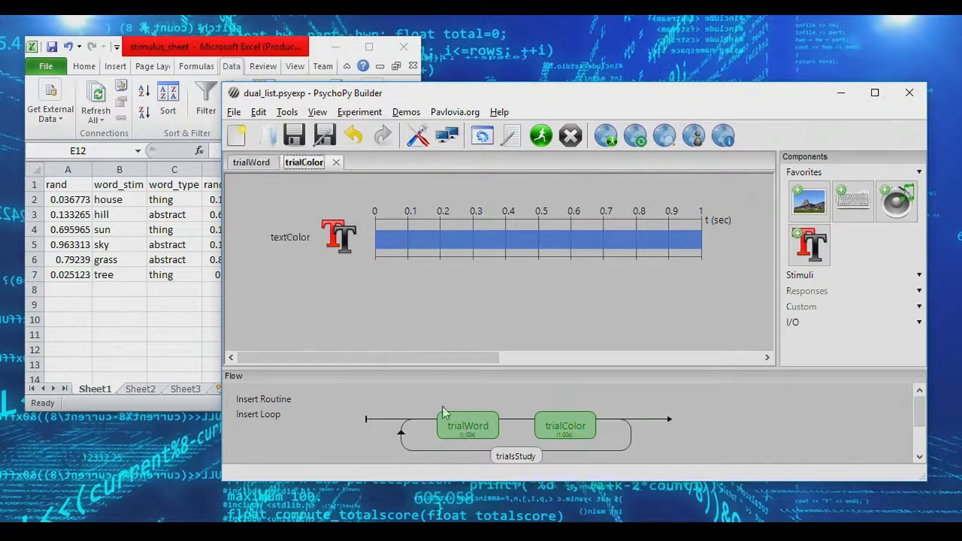
left_click(136, 194)
left_click(128, 185)
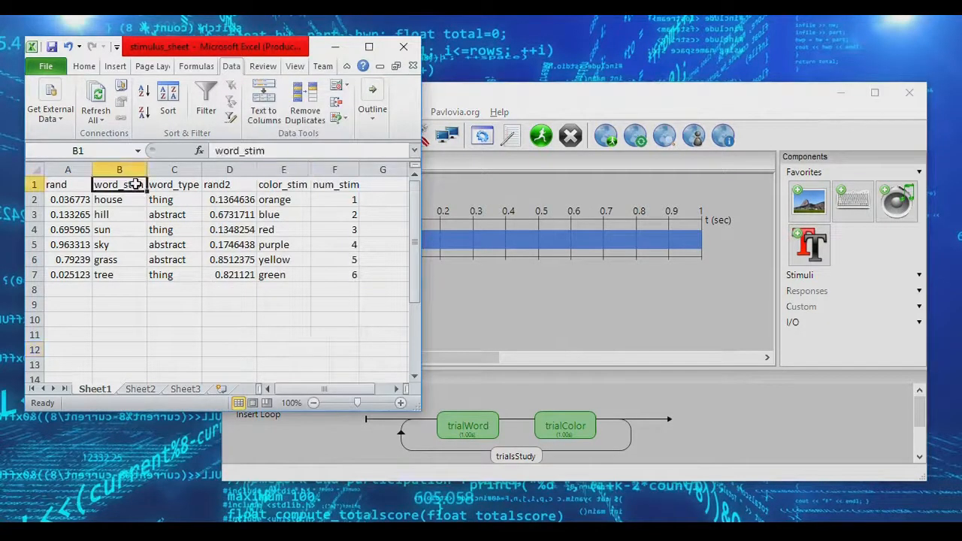
left_click(269, 197)
left_click(327, 184)
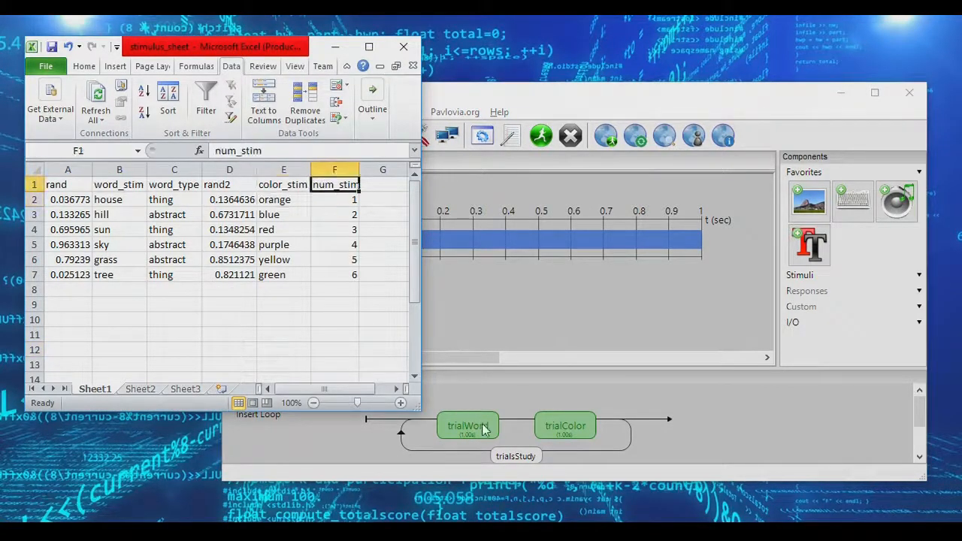
left_click(33, 200)
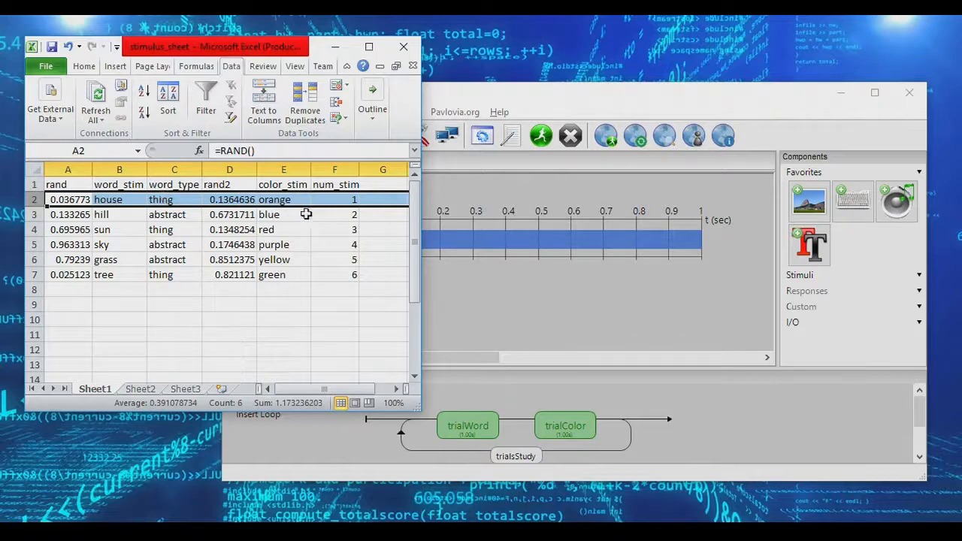
left_click(545, 100)
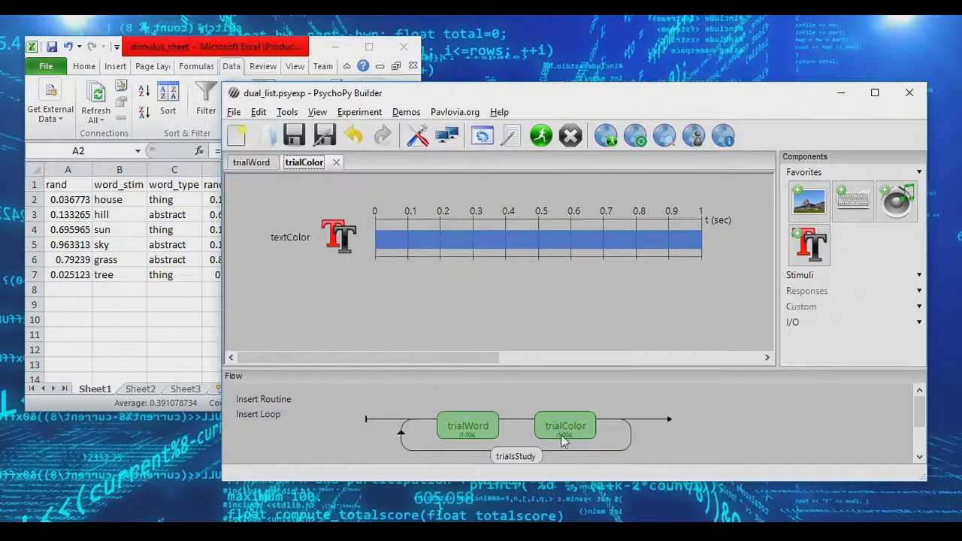
left_click(316, 51)
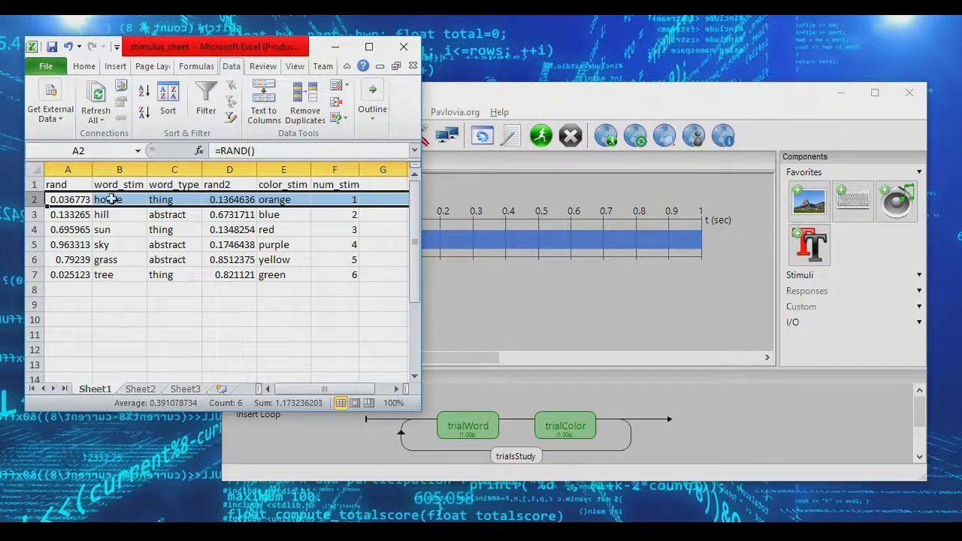
left_click_drag(68, 162, 149, 166)
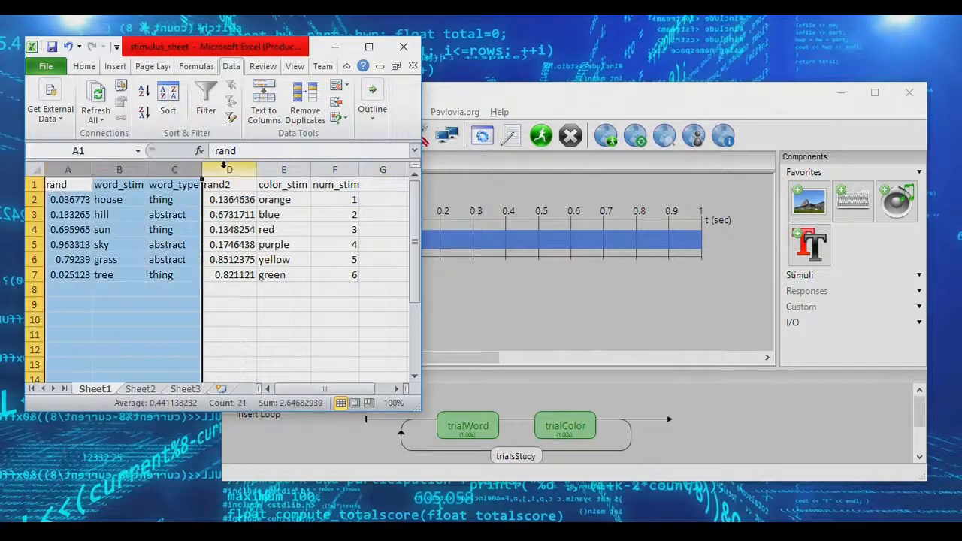
left_click_drag(224, 166, 271, 158)
left_click(335, 170)
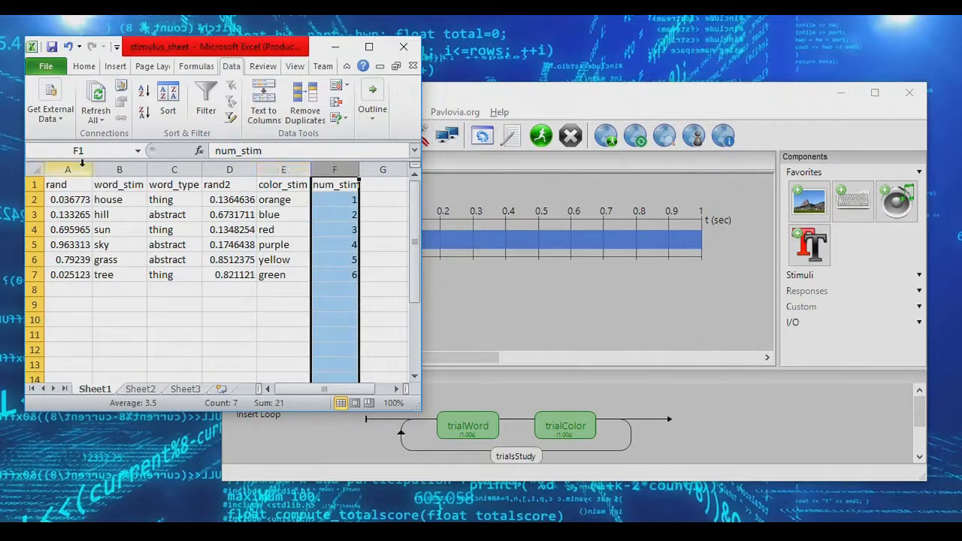
left_click(98, 303)
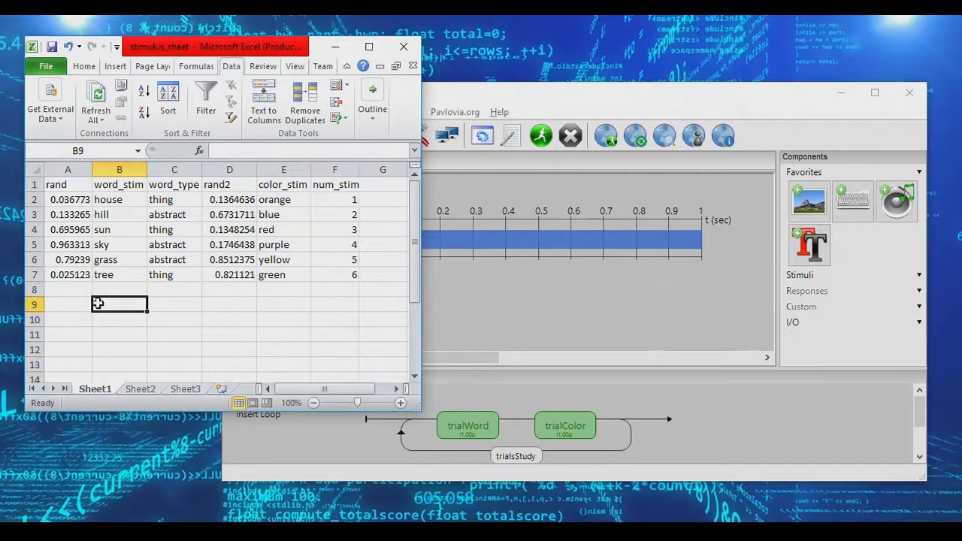